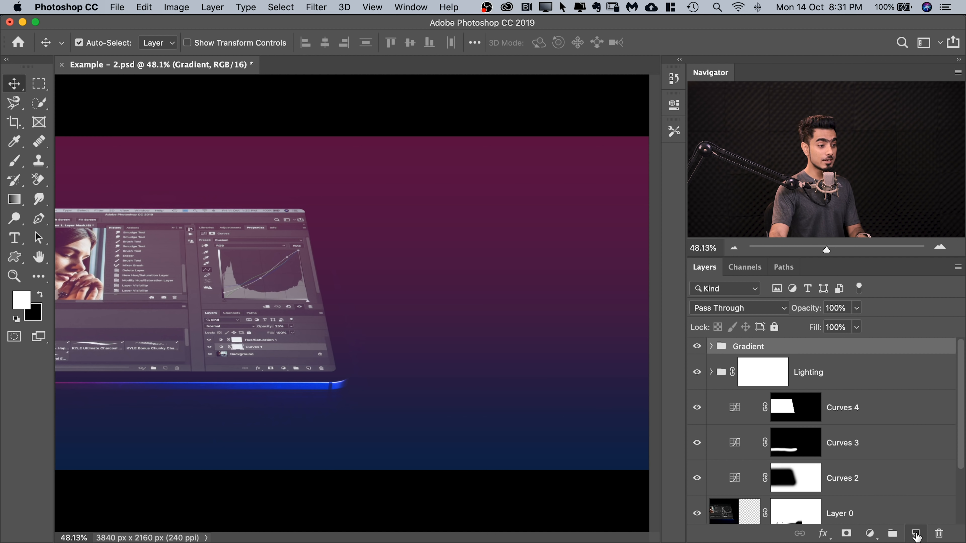
- Add a new layer above the Gradient group and ready the Horizontal Type tool with the Gilroy ExtraBold font
{"action": "left_click", "coordinate": [915, 534]}
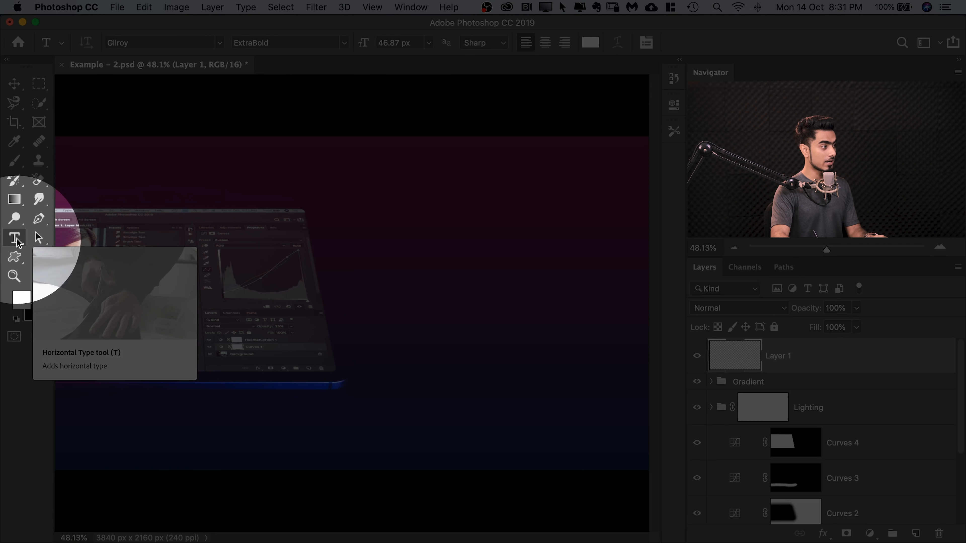
{"action": "left_click", "coordinate": [14, 238]}
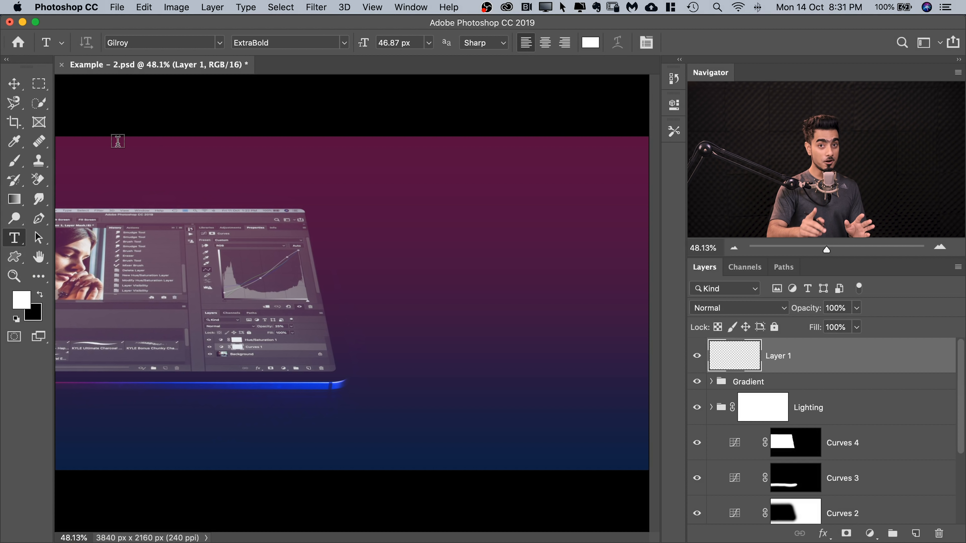
{"action": "left_click", "coordinate": [162, 46]}
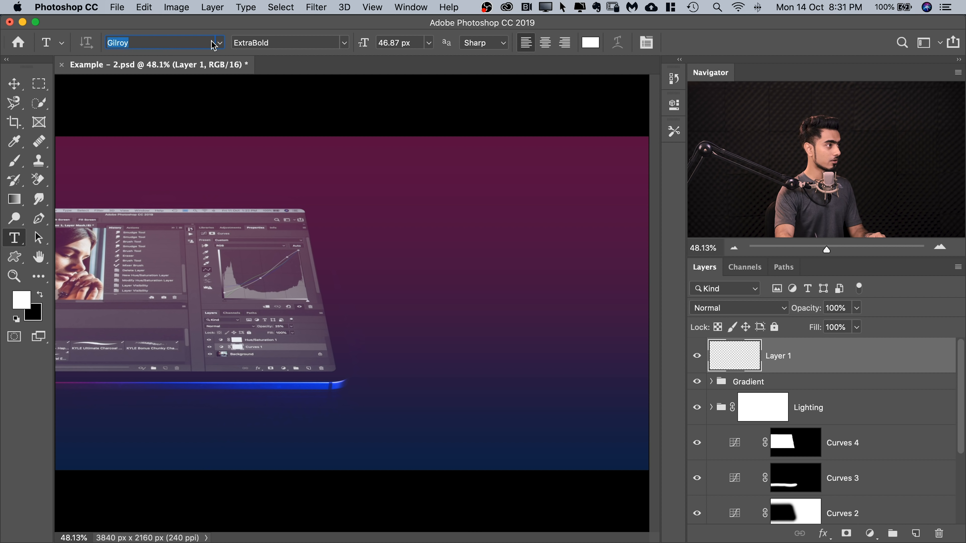
{"action": "left_click", "coordinate": [220, 43]}
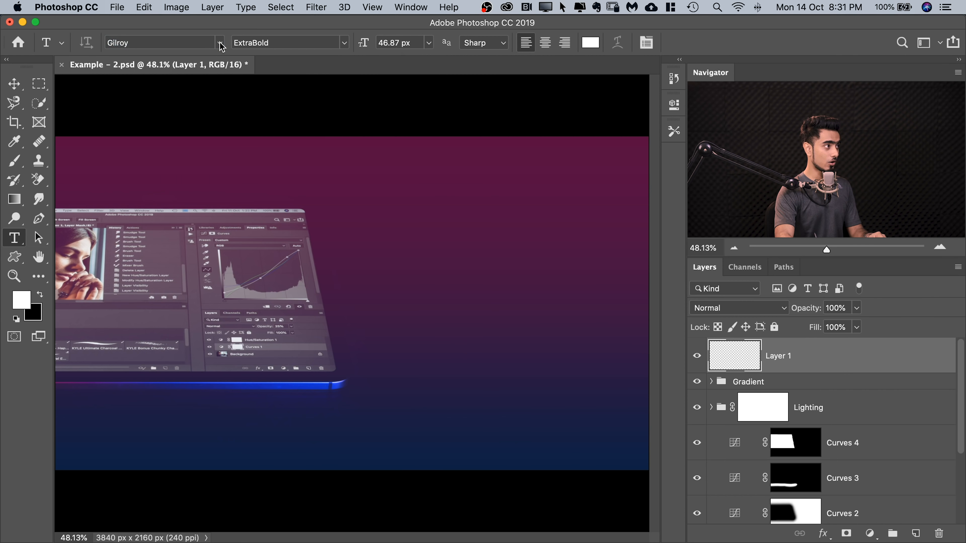
{"action": "left_click", "coordinate": [220, 43]}
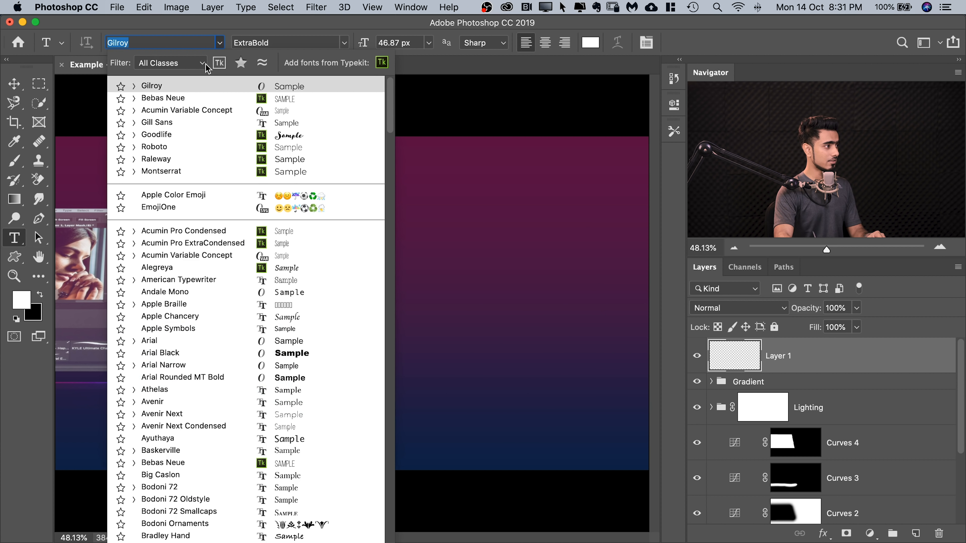
{"action": "left_click", "coordinate": [239, 30]}
{"action": "left_click", "coordinate": [346, 43]}
{"action": "left_click", "coordinate": [321, 47]}
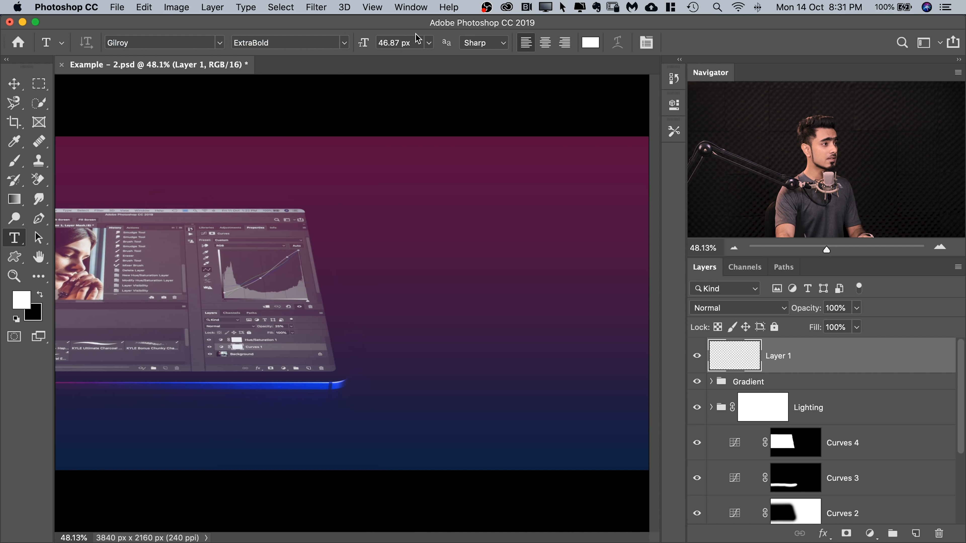
- Set the type size to 300 px with Sharp anti-aliasing
{"action": "left_click", "coordinate": [414, 42]}
{"action": "type", "text": "300"}
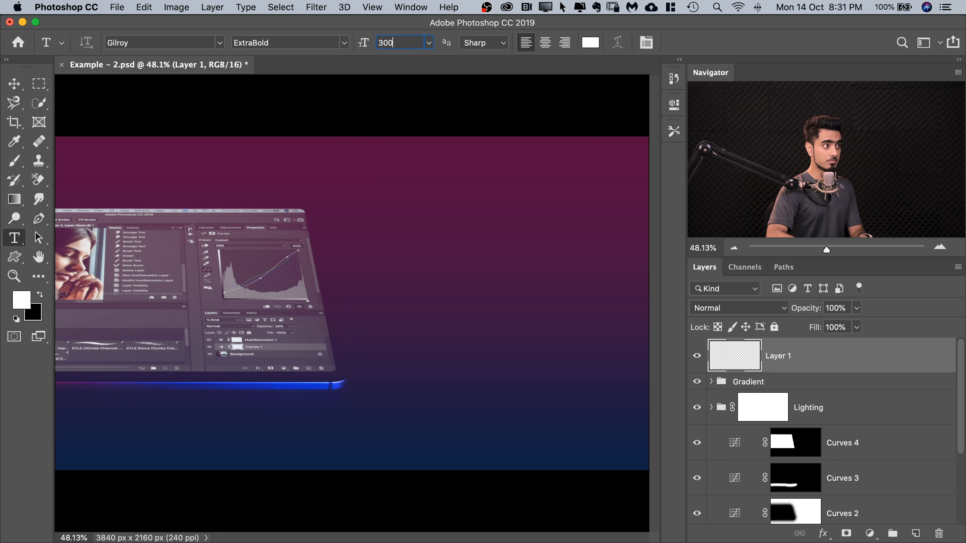
{"action": "left_click", "coordinate": [480, 43]}
{"action": "left_click", "coordinate": [477, 38]}
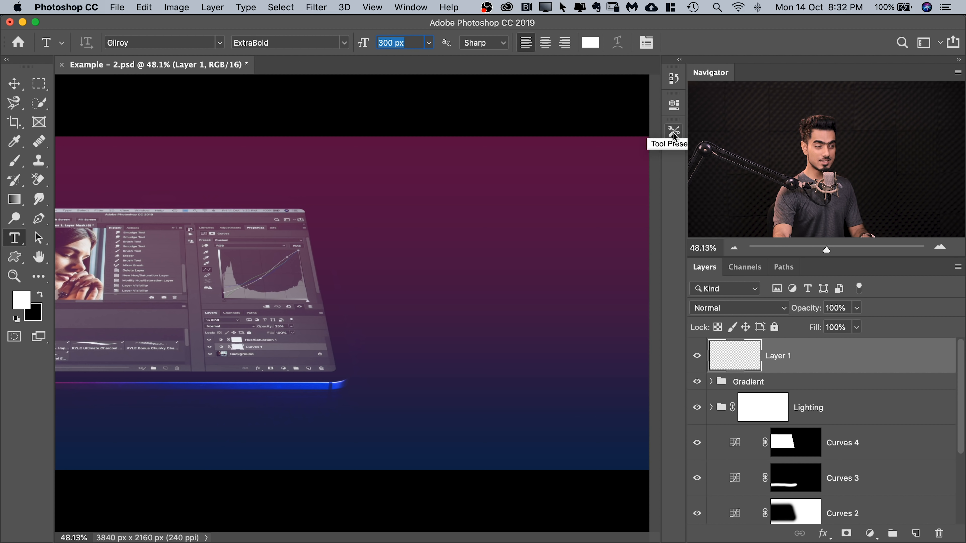
- Save the current type settings as a new tool preset named PIX HEADING THUMBNAIL
{"action": "left_click", "coordinate": [410, 8]}
{"action": "left_click", "coordinate": [445, 429]}
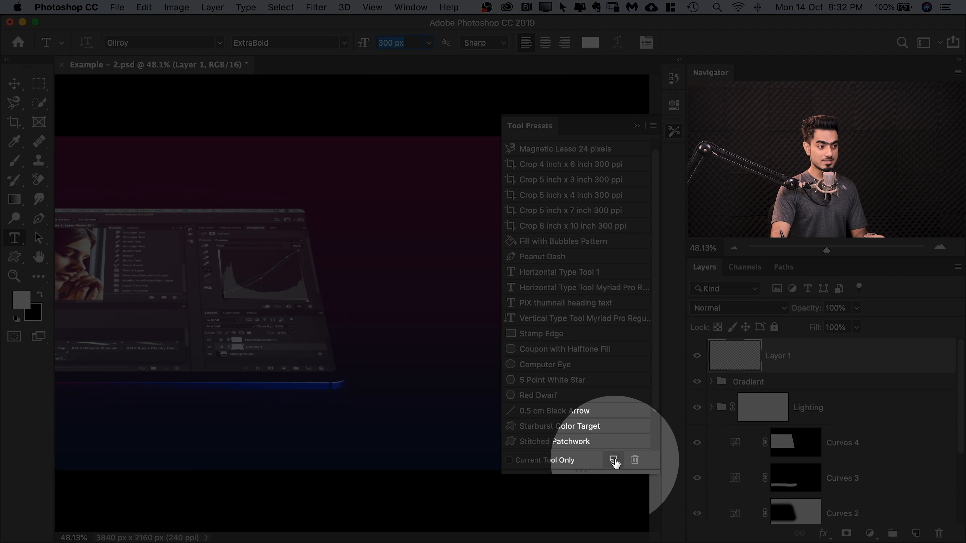
{"action": "left_click", "coordinate": [612, 463]}
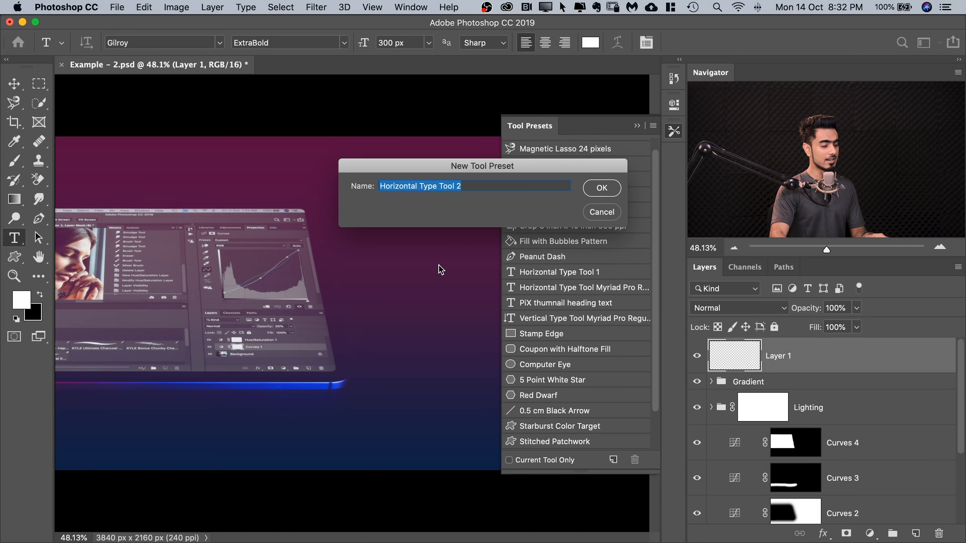
{"action": "type", "text": "PIX HEADING THUMBNAIL"}
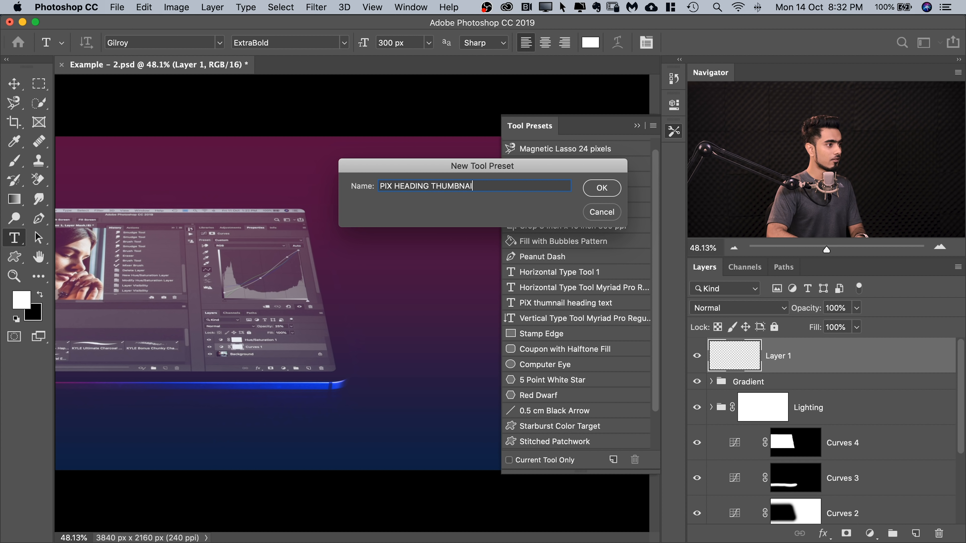
{"action": "left_click", "coordinate": [602, 187]}
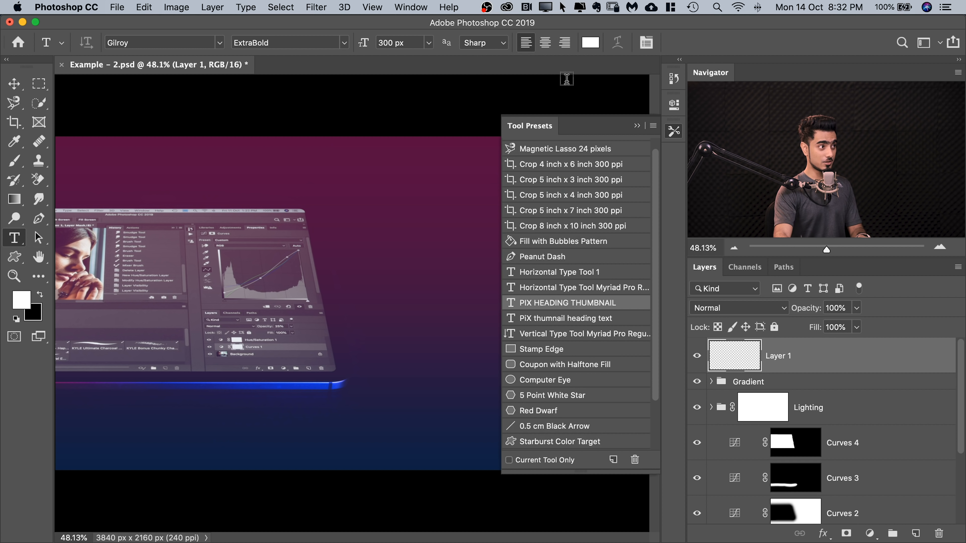
- Add the text PHOTOSHOP beside the laptop and shift it slightly to the left
{"action": "left_click", "coordinate": [379, 244]}
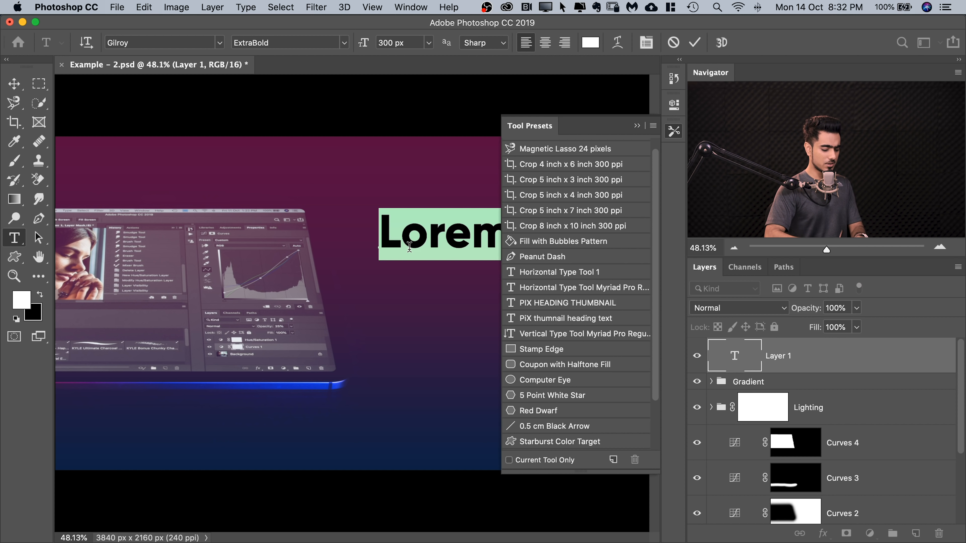
{"action": "type", "text": "PHOTO"}
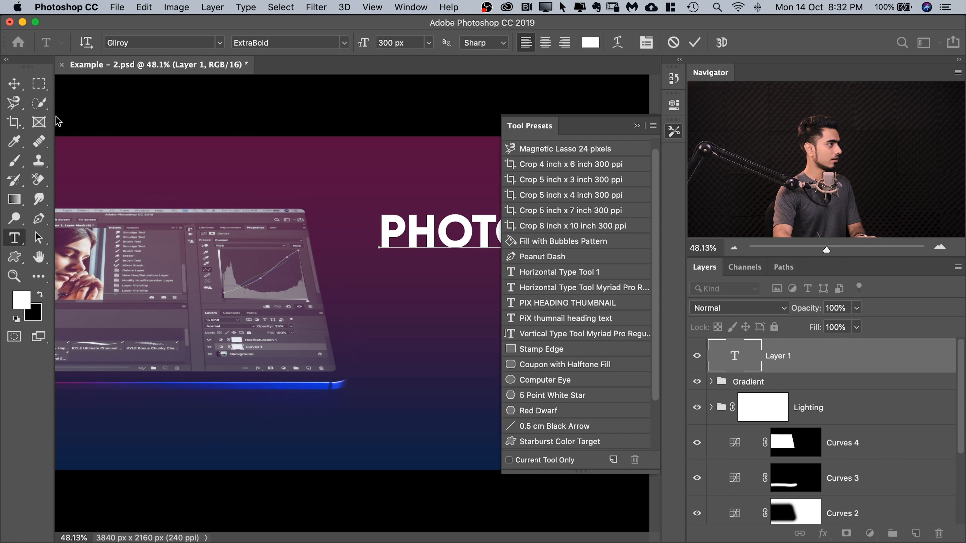
{"action": "left_click", "coordinate": [14, 83]}
{"action": "left_click_drag", "start_coordinate": [456, 228], "coordinate": [412, 229]}
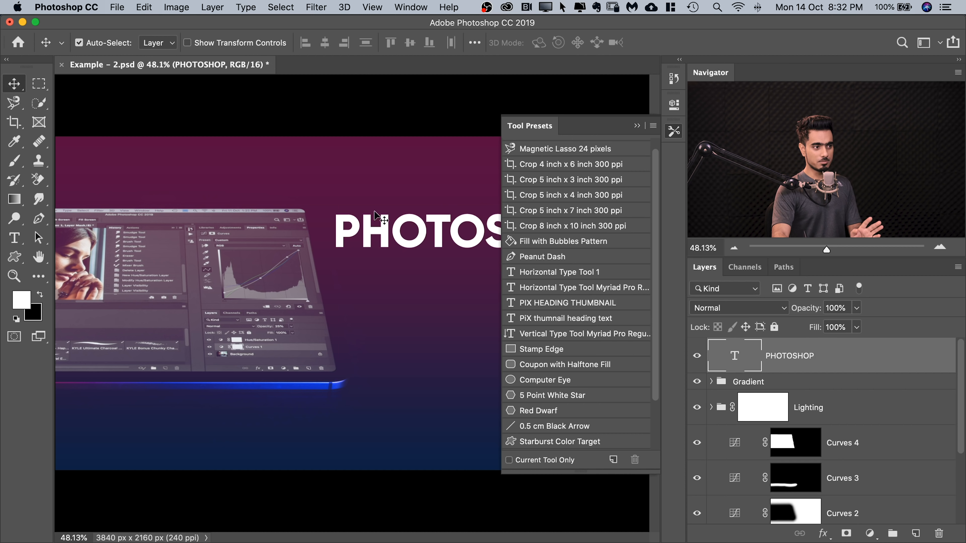
- Change the PHOTOSHOP text to the American Typewriter Regular font at 344 px
{"action": "left_click", "coordinate": [39, 199]}
{"action": "left_click", "coordinate": [39, 160]}
{"action": "left_click", "coordinate": [14, 161]}
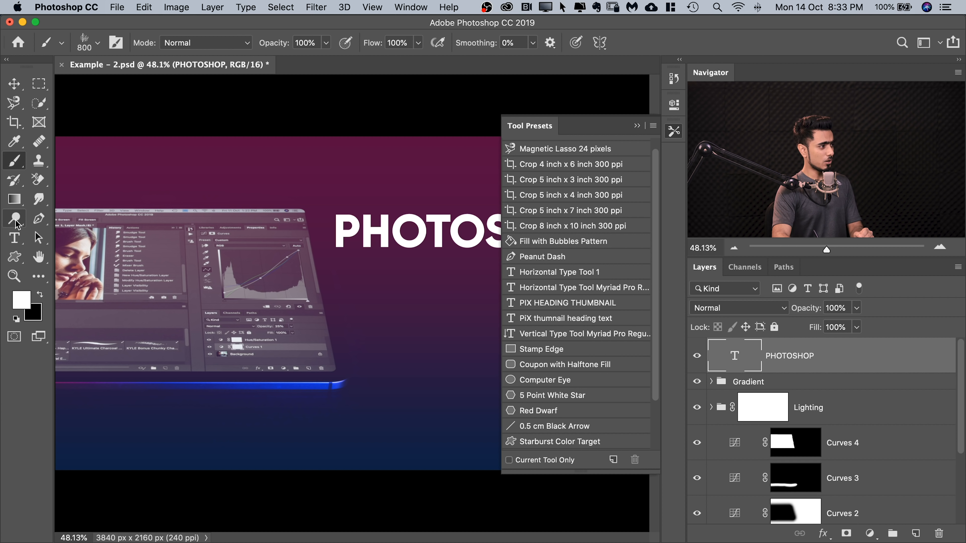
{"action": "left_click", "coordinate": [15, 236]}
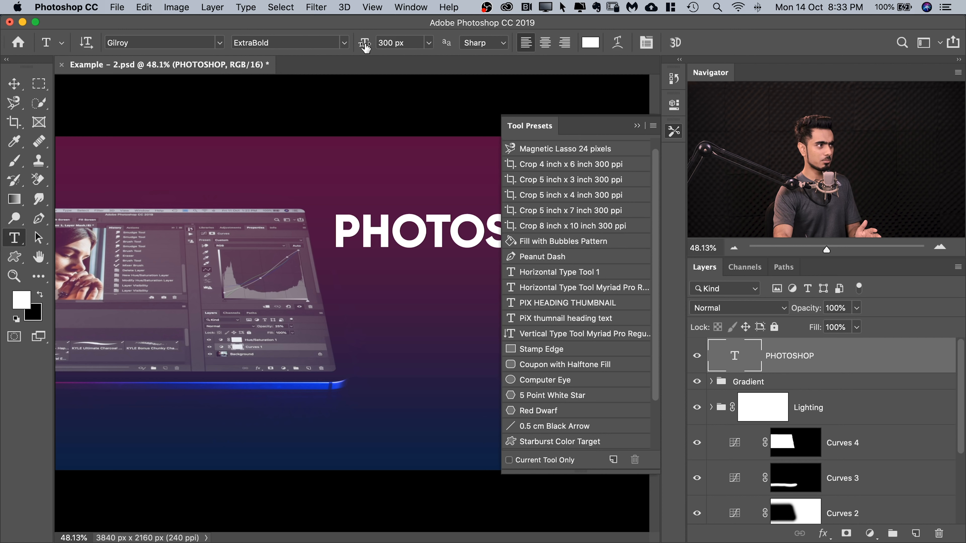
{"action": "left_click_drag", "start_coordinate": [364, 47], "coordinate": [381, 46]}
{"action": "left_click", "coordinate": [141, 43]}
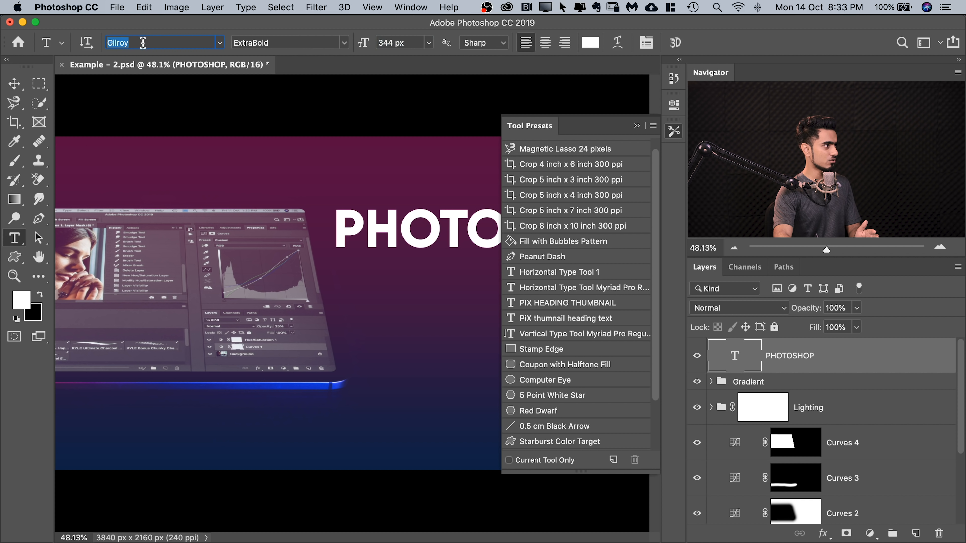
{"action": "left_click", "coordinate": [219, 42]}
{"action": "left_click", "coordinate": [162, 196]}
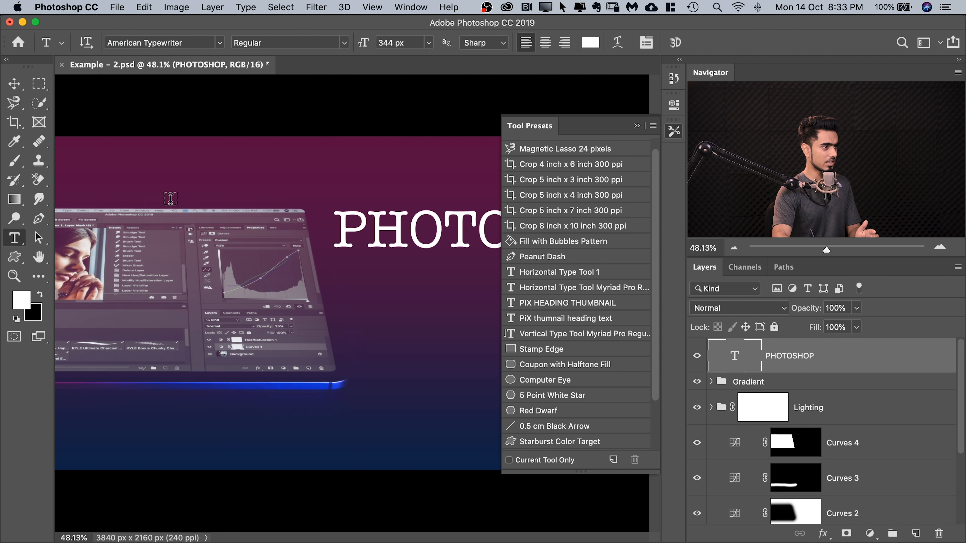
- On a new layer, use the PIX HEADING THUMBNAIL preset to add text beginning with WRIT below the PHOTOSHOP heading
{"action": "left_click", "coordinate": [916, 534]}
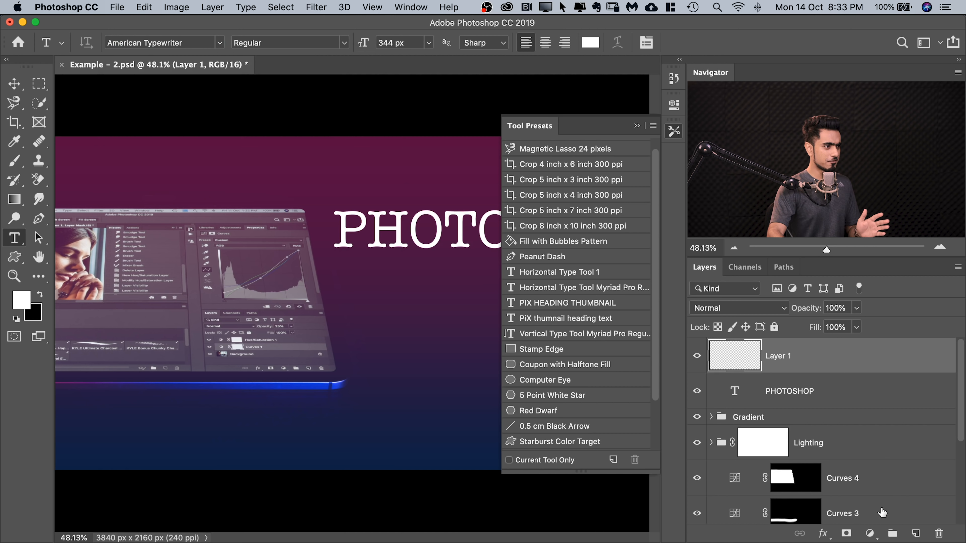
{"action": "left_click", "coordinate": [554, 307]}
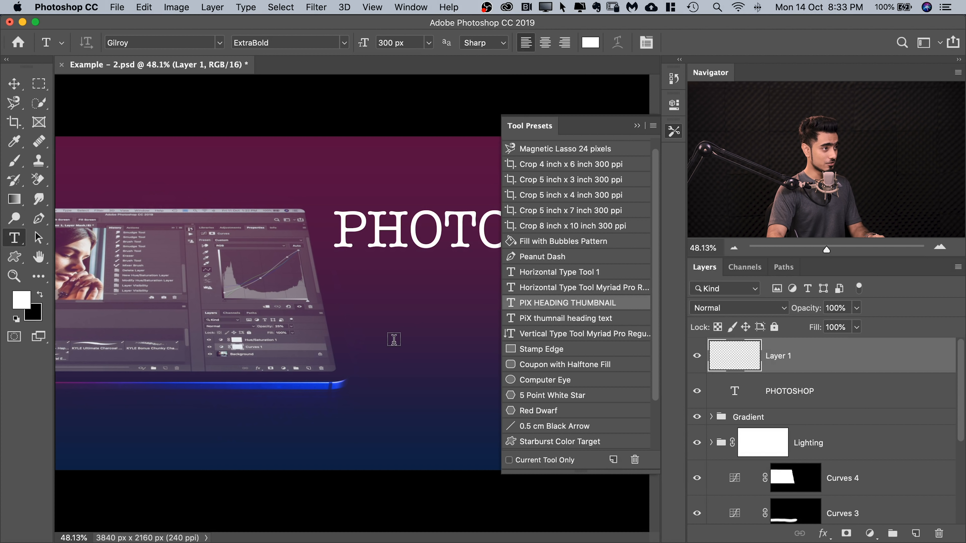
{"action": "left_click", "coordinate": [399, 339]}
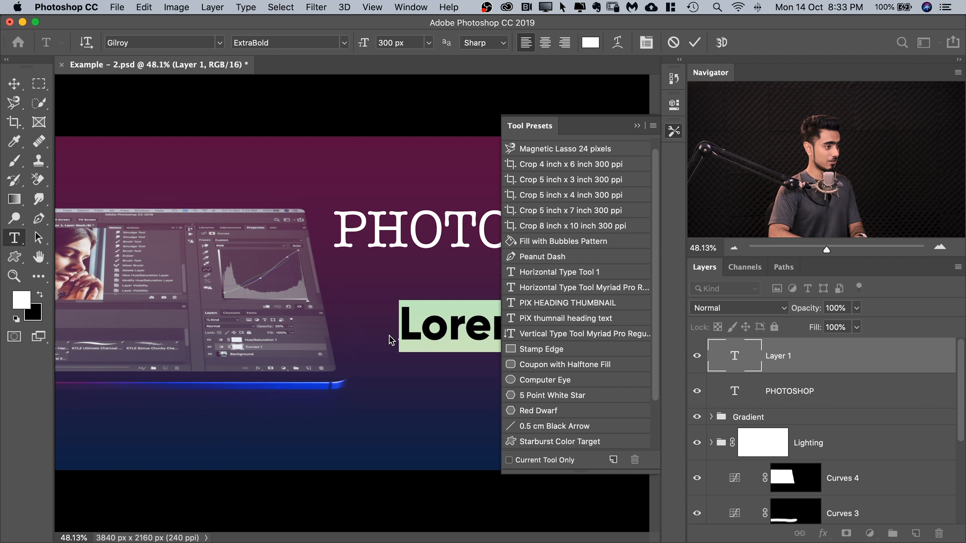
{"action": "key", "text": "BackSpace"}
{"action": "type", "text": "WRIT"}
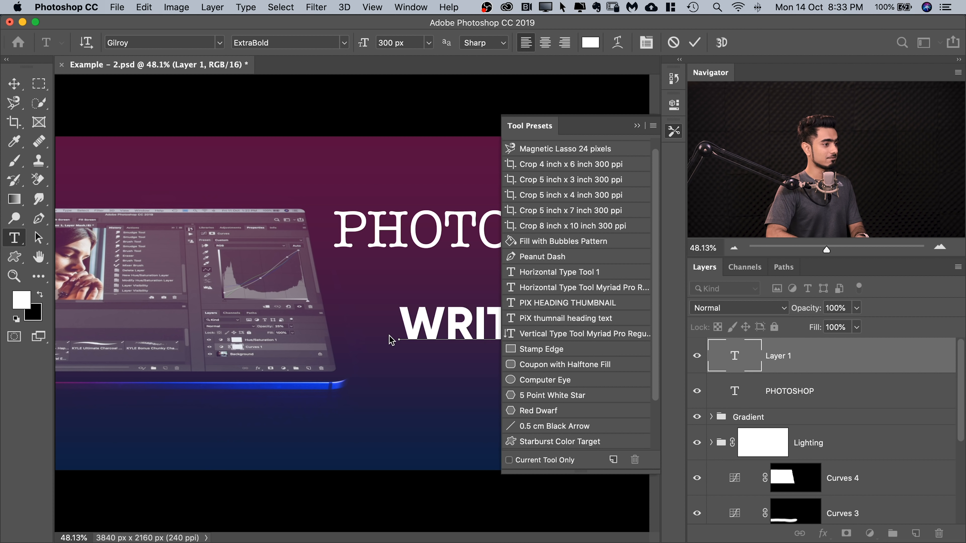
{"action": "left_click", "coordinate": [637, 126]}
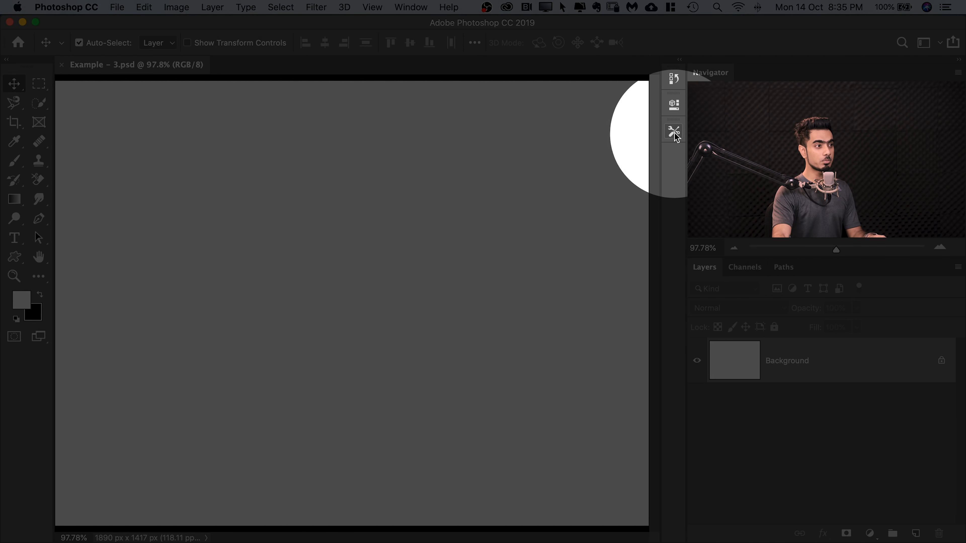
- Apply the Peanut Dash tool preset and draw a curved dashed outline with the Pen tool across the blank white canvas
{"action": "left_click", "coordinate": [673, 133]}
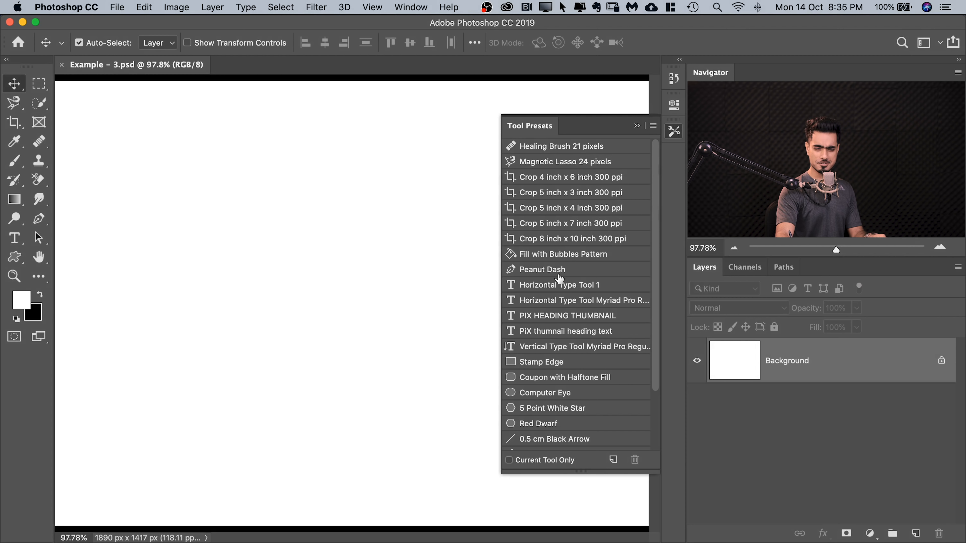
{"action": "left_click", "coordinate": [554, 272]}
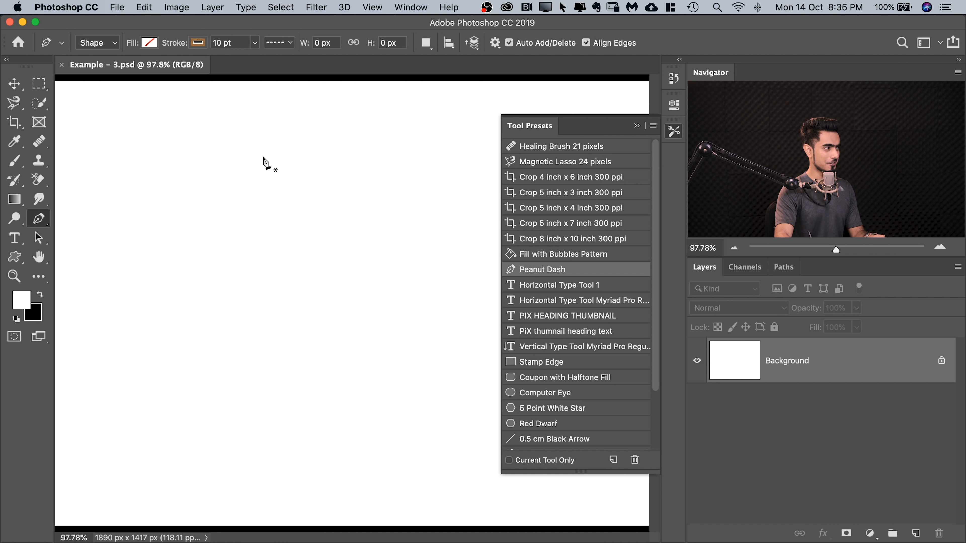
{"action": "left_click", "coordinate": [258, 147]}
{"action": "left_click_drag", "start_coordinate": [207, 227], "coordinate": [228, 273]}
{"action": "left_click_drag", "start_coordinate": [381, 286], "coordinate": [399, 280]}
{"action": "left_click_drag", "start_coordinate": [365, 402], "coordinate": [335, 430]}
{"action": "left_click_drag", "start_coordinate": [115, 433], "coordinate": [74, 371]}
{"action": "left_click_drag", "start_coordinate": [73, 254], "coordinate": [77, 232]}
{"action": "left_click_drag", "start_coordinate": [111, 171], "coordinate": [126, 147]}
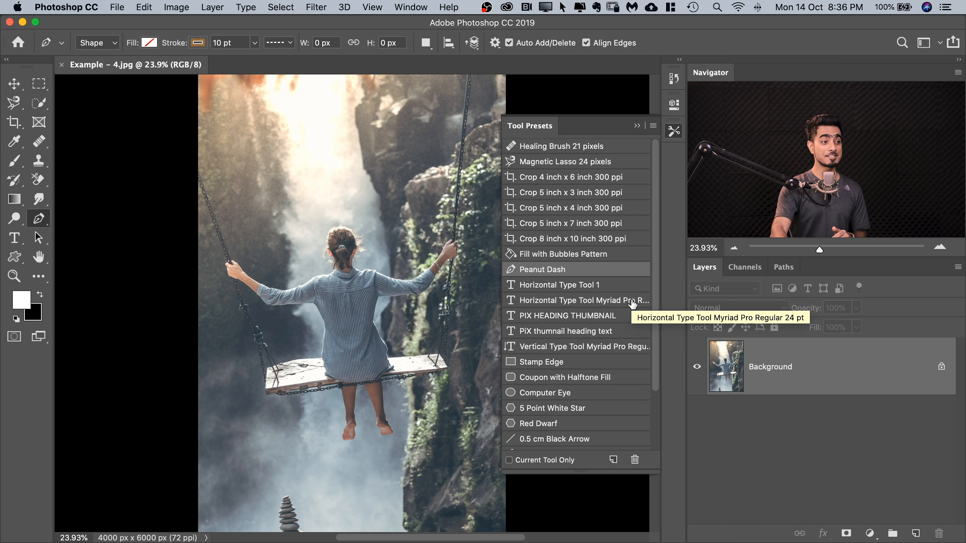
- Choose the Circular Rainbow gradient preset, try it directly on the Background layer of the swing photo, and undo the gradient
{"action": "left_click_drag", "start_coordinate": [655, 289], "coordinate": [658, 368]}
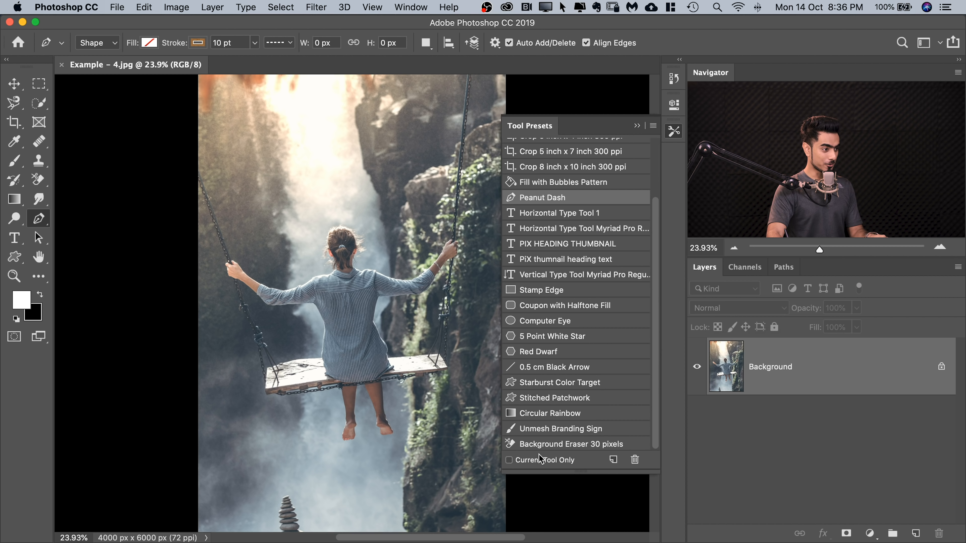
{"action": "left_click", "coordinate": [540, 418]}
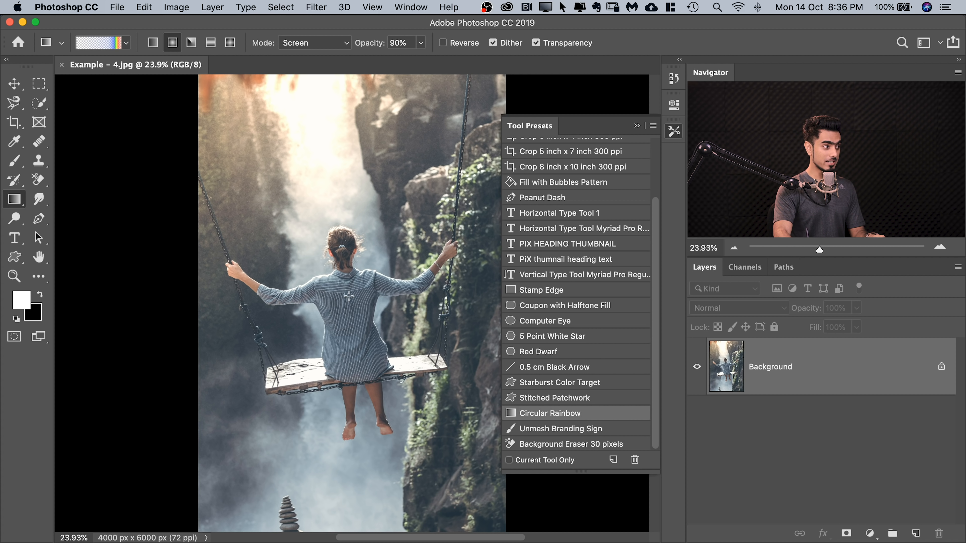
{"action": "mouse_move", "coordinate": [351, 191]}
{"action": "left_mouse_down"}
{"action": "mouse_move", "coordinate": [347, 100]}
{"action": "mouse_move", "coordinate": [362, 95]}
{"action": "left_mouse_up"}
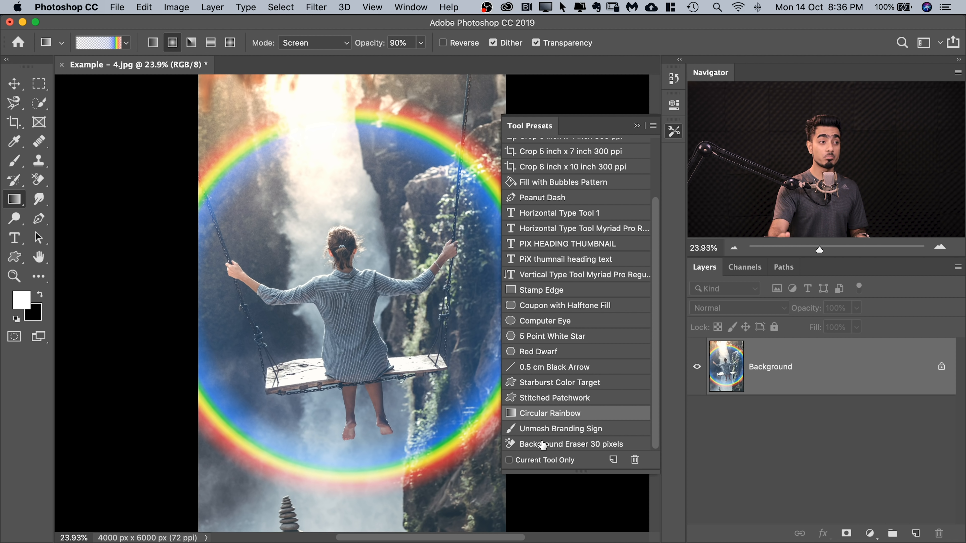
{"action": "key", "text": "super+z"}
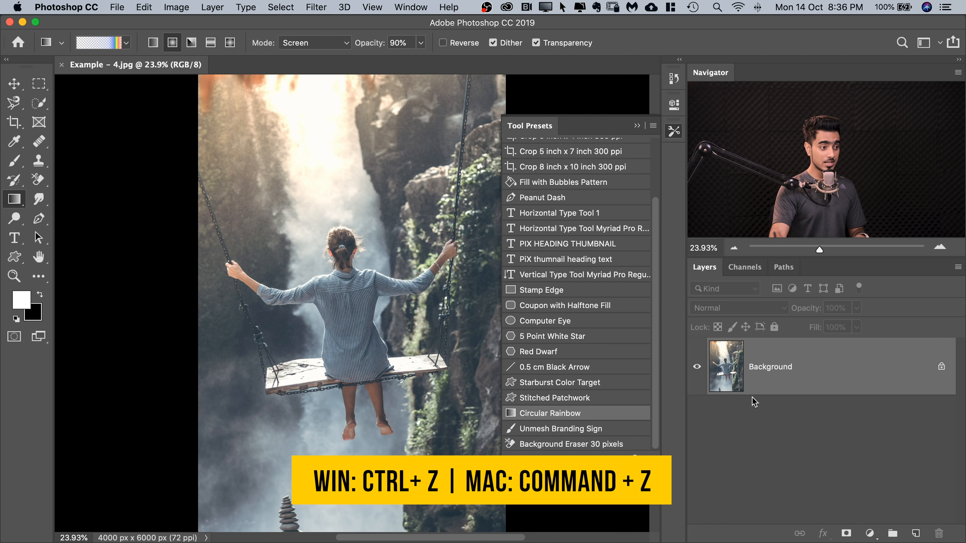
- Add a new layer in Screen blend mode and draw the circular rainbow gradient on it, centred on the woman's back
{"action": "left_click", "coordinate": [916, 533]}
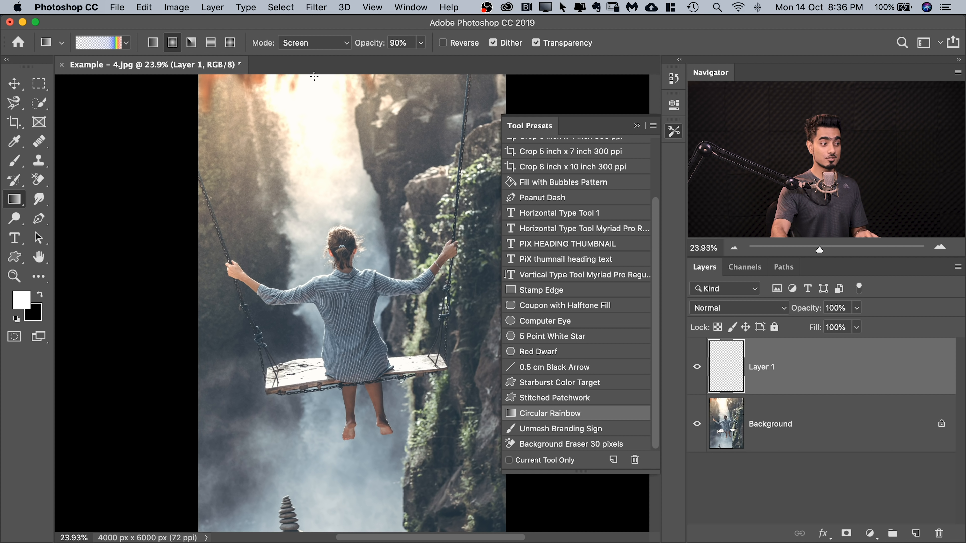
{"action": "left_click", "coordinate": [737, 314]}
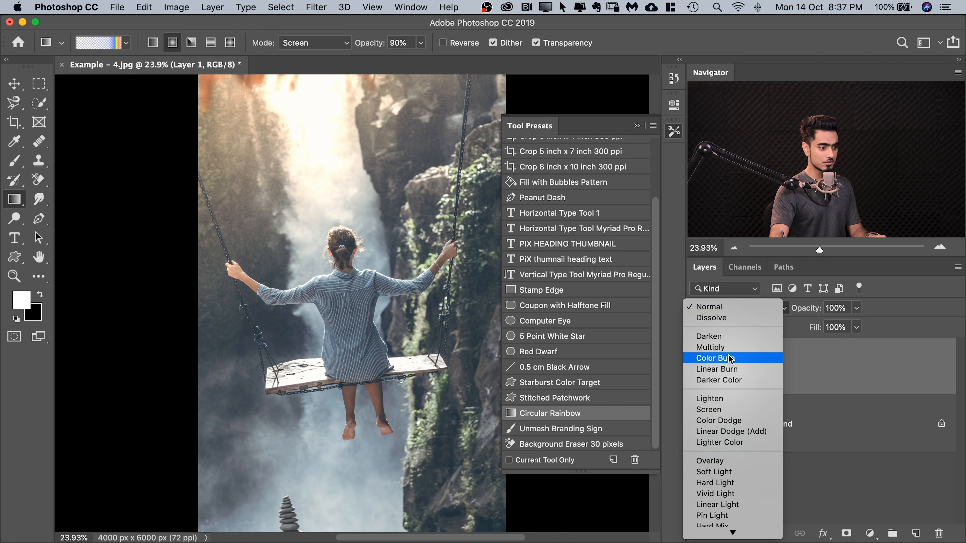
{"action": "left_click", "coordinate": [731, 411]}
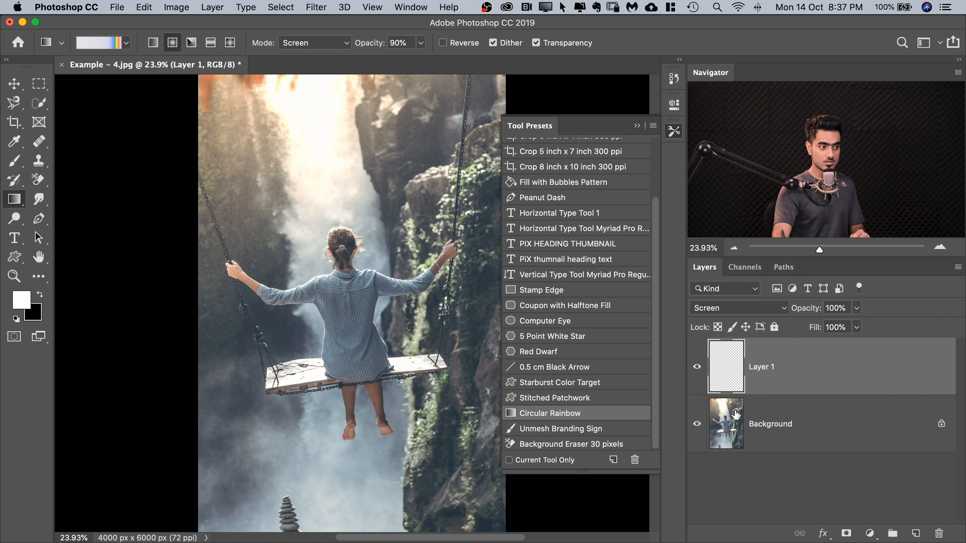
{"action": "left_click_drag", "start_coordinate": [350, 317], "coordinate": [371, 141]}
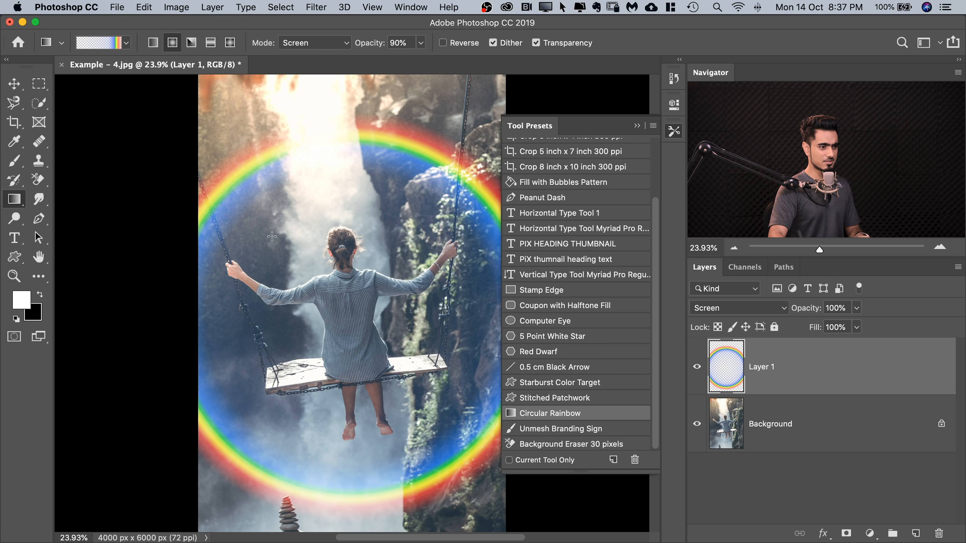
- Add a layer mask to the rainbow layer and paint out its lower half in black with a soft round brush sized 1496
{"action": "left_click", "coordinate": [846, 533]}
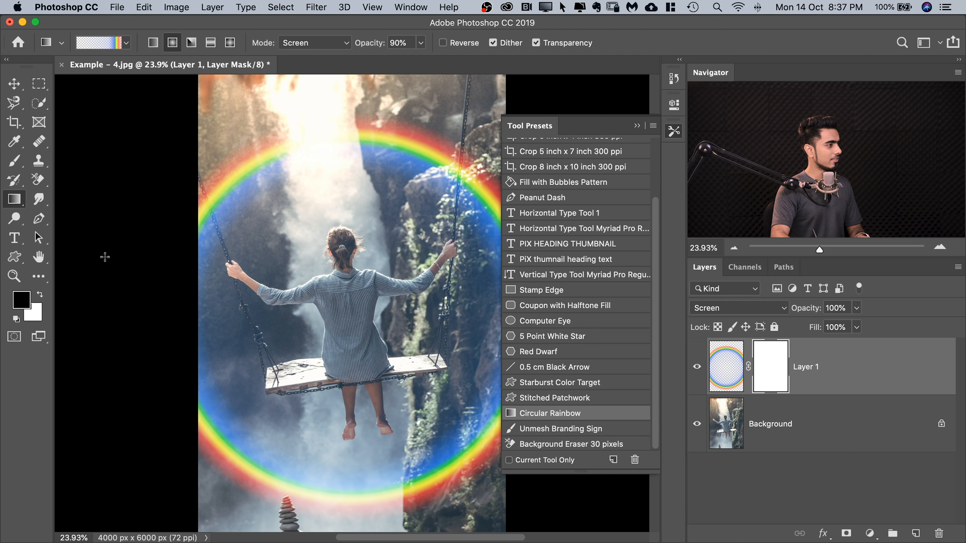
{"action": "key", "text": "b"}
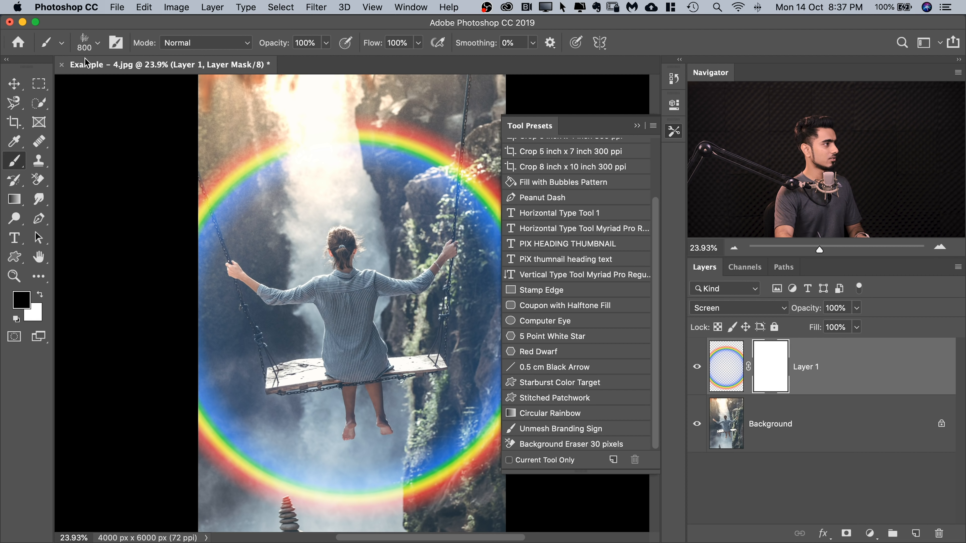
{"action": "left_click", "coordinate": [94, 41]}
{"action": "left_click", "coordinate": [135, 185]}
{"action": "left_click_drag", "start_coordinate": [409, 315], "coordinate": [438, 315]}
{"action": "mouse_move", "coordinate": [196, 392]}
{"action": "left_mouse_down"}
{"action": "mouse_move", "coordinate": [221, 437]}
{"action": "mouse_move", "coordinate": [152, 462]}
{"action": "mouse_move", "coordinate": [86, 504]}
{"action": "left_mouse_up"}
{"action": "left_click_drag", "start_coordinate": [802, 311], "coordinate": [817, 311]}
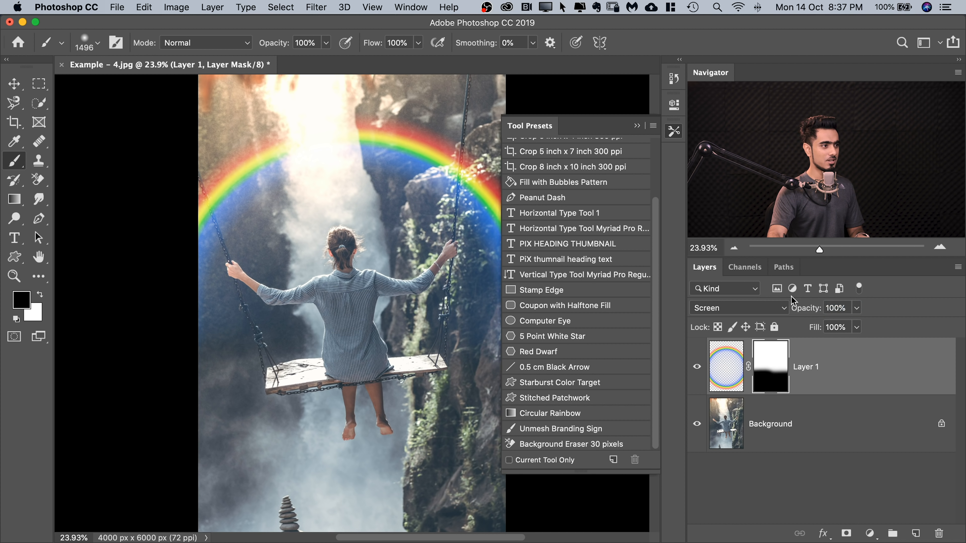
{"action": "left_click", "coordinate": [639, 127]}
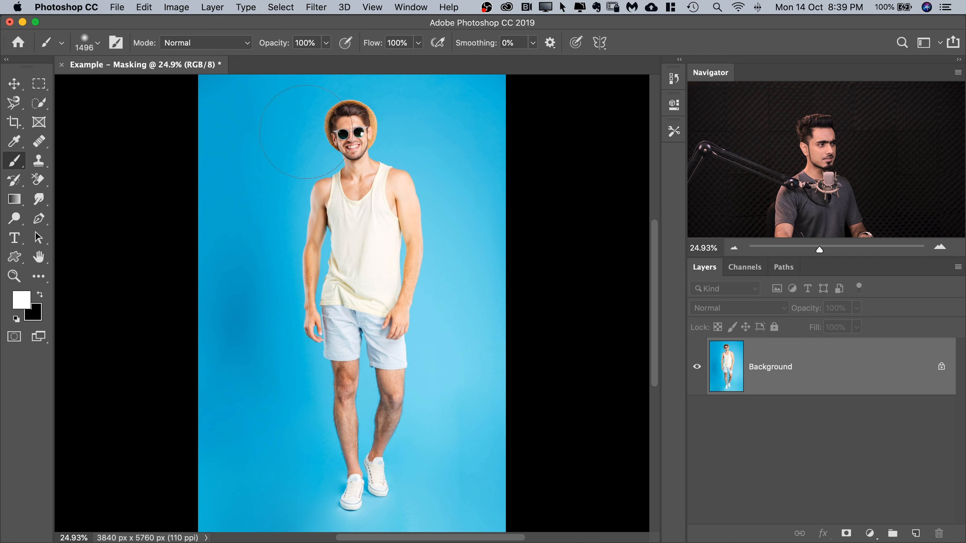
- Start a Color Range selection on the man's photo using Sampled Colors and set Fuzziness to 9
{"action": "mouse_move", "coordinate": [368, 146]}
{"action": "left_mouse_down"}
{"action": "mouse_move", "coordinate": [421, 134]}
{"action": "mouse_move", "coordinate": [404, 169]}
{"action": "left_mouse_up"}
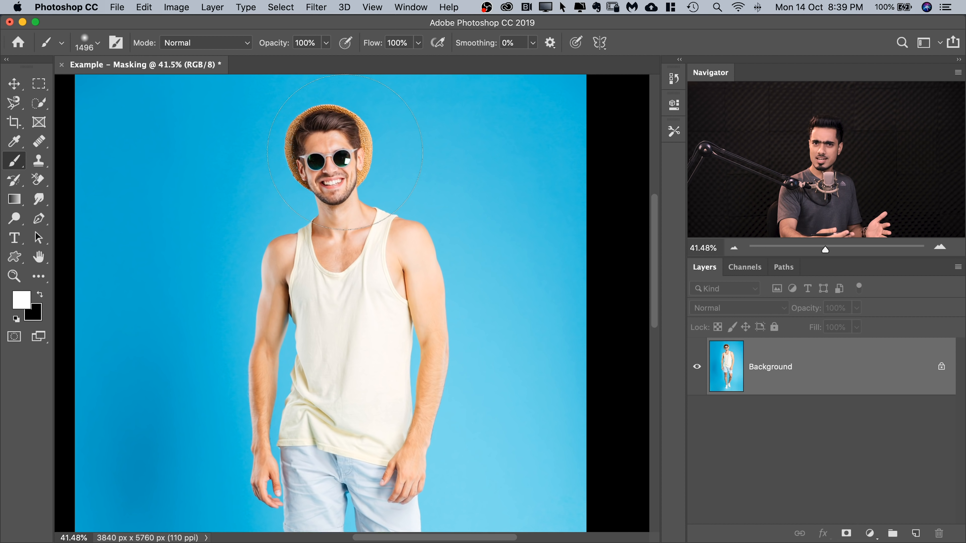
{"action": "key", "text": "super+0"}
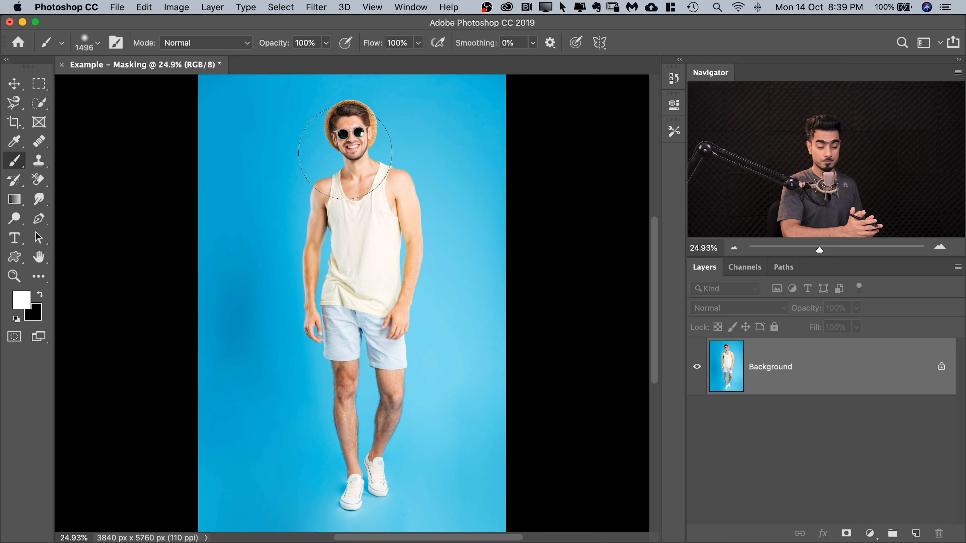
{"action": "left_click", "coordinate": [287, 8]}
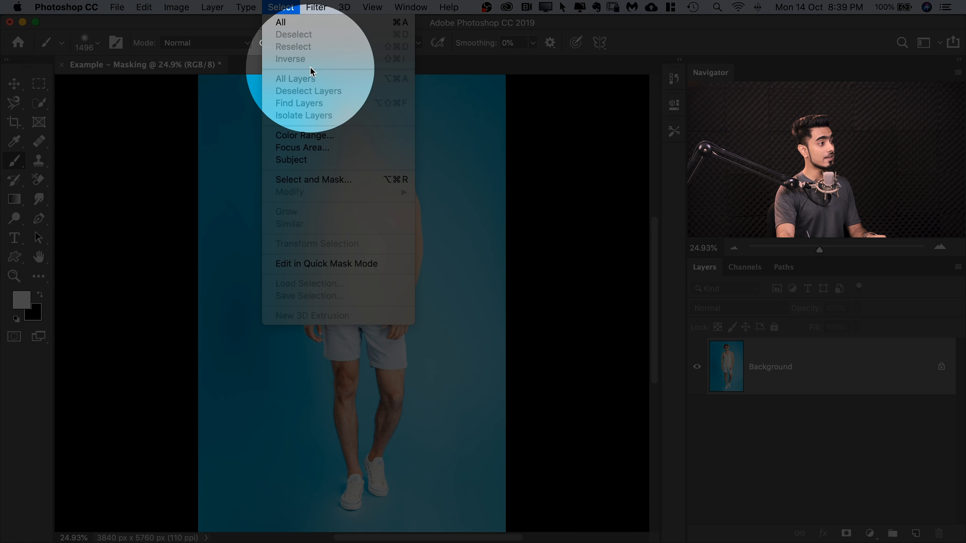
{"action": "left_click", "coordinate": [315, 135]}
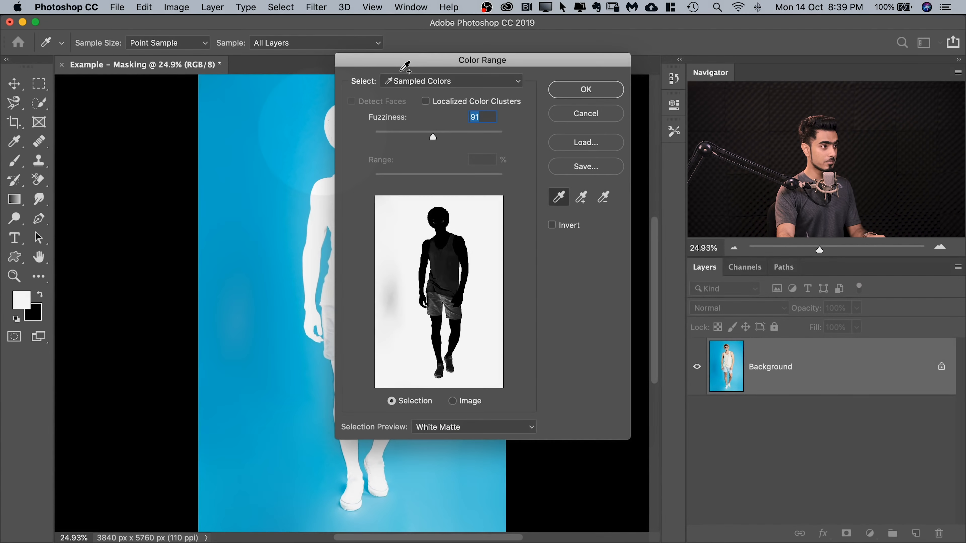
{"action": "left_click_drag", "start_coordinate": [406, 71], "coordinate": [572, 137]}
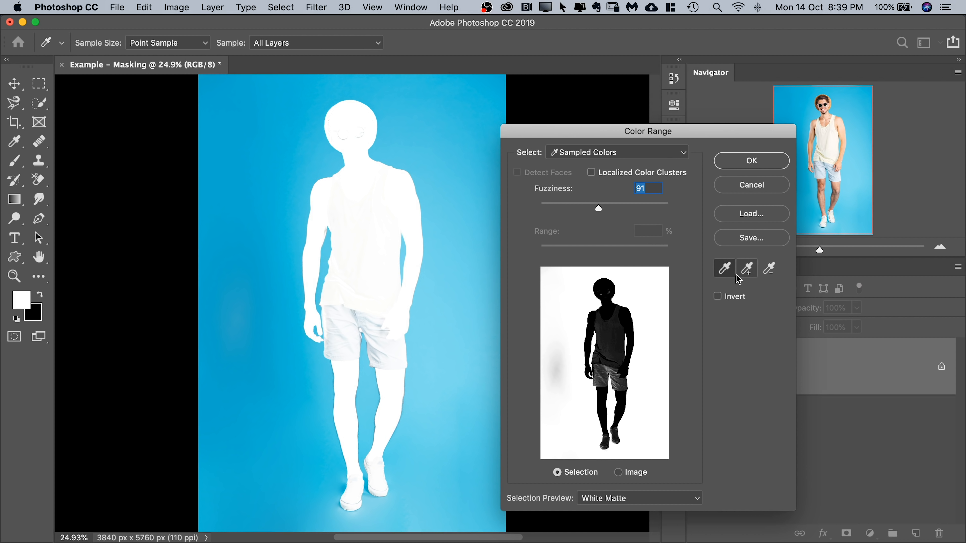
{"action": "left_click_drag", "start_coordinate": [597, 210], "coordinate": [546, 209]}
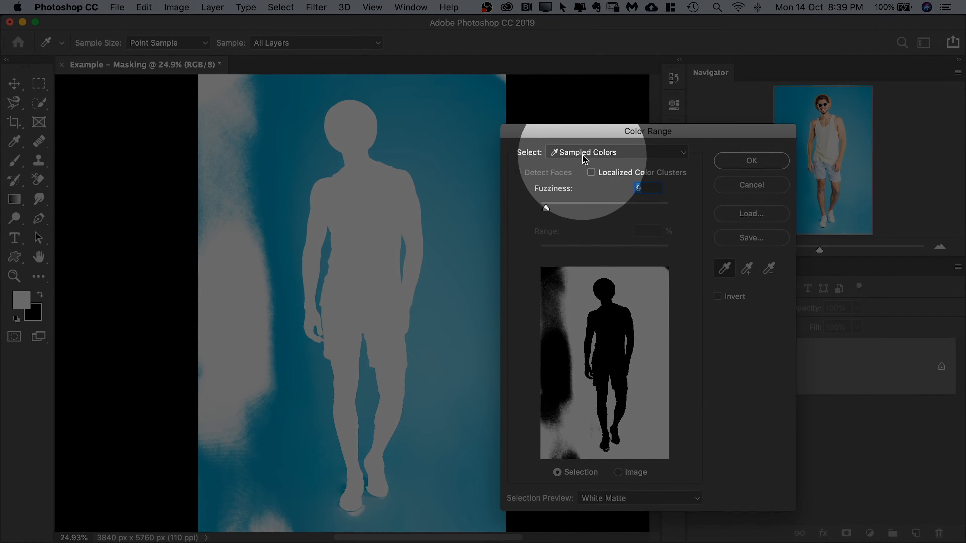
{"action": "left_click", "coordinate": [590, 153]}
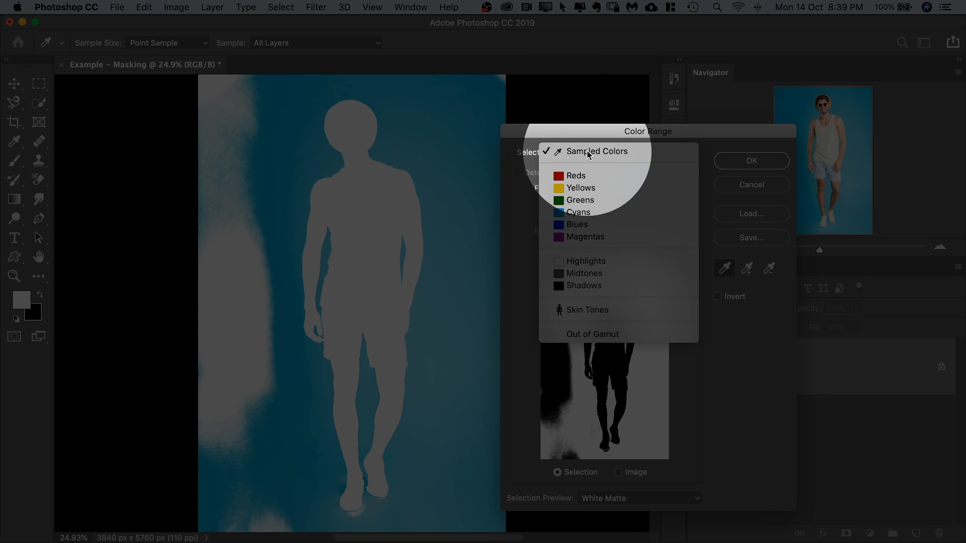
{"action": "left_click", "coordinate": [591, 154]}
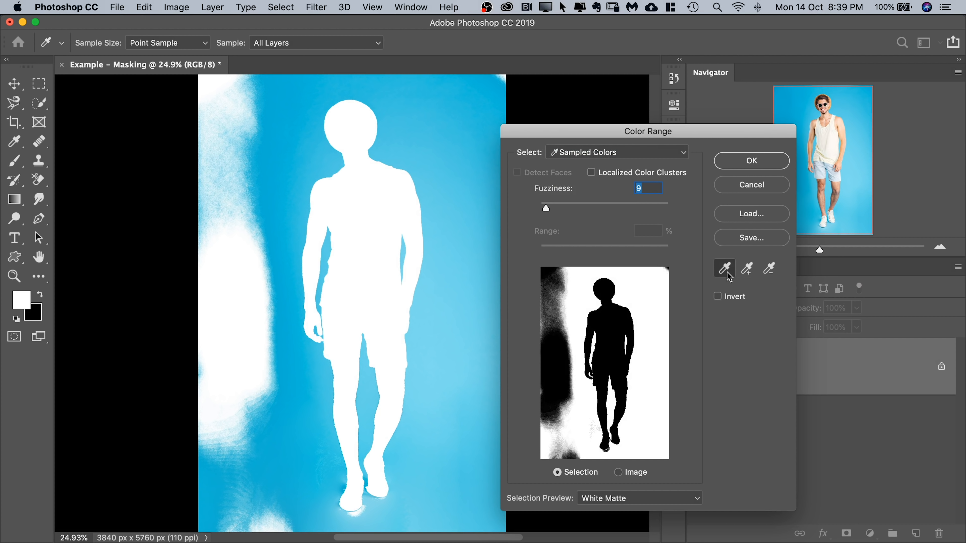
- Set the Selection Preview to None, sample the blue backdrop beside the man, and add the backdrop's other blue shades to the sample
{"action": "left_click", "coordinate": [603, 504]}
{"action": "left_click", "coordinate": [602, 456]}
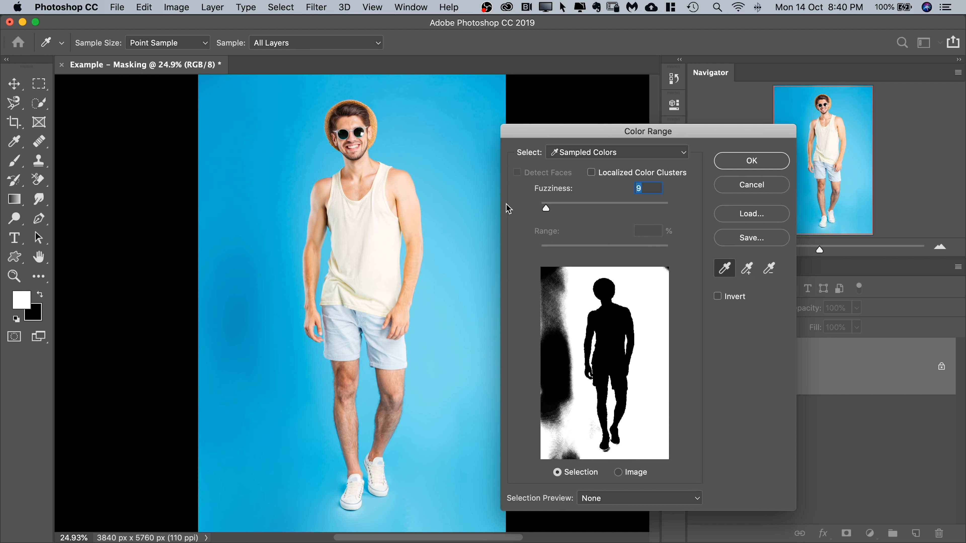
{"action": "left_click", "coordinate": [291, 154]}
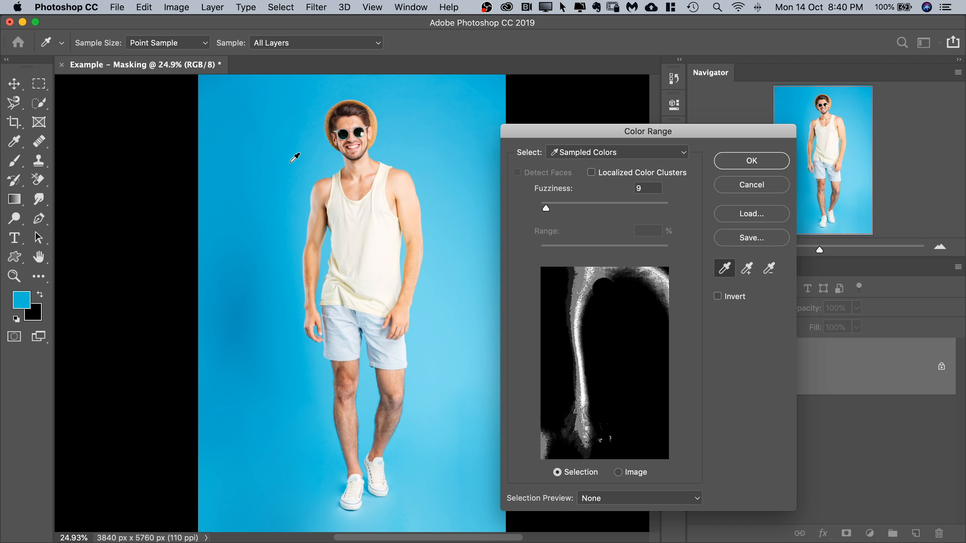
{"action": "left_click", "coordinate": [740, 275]}
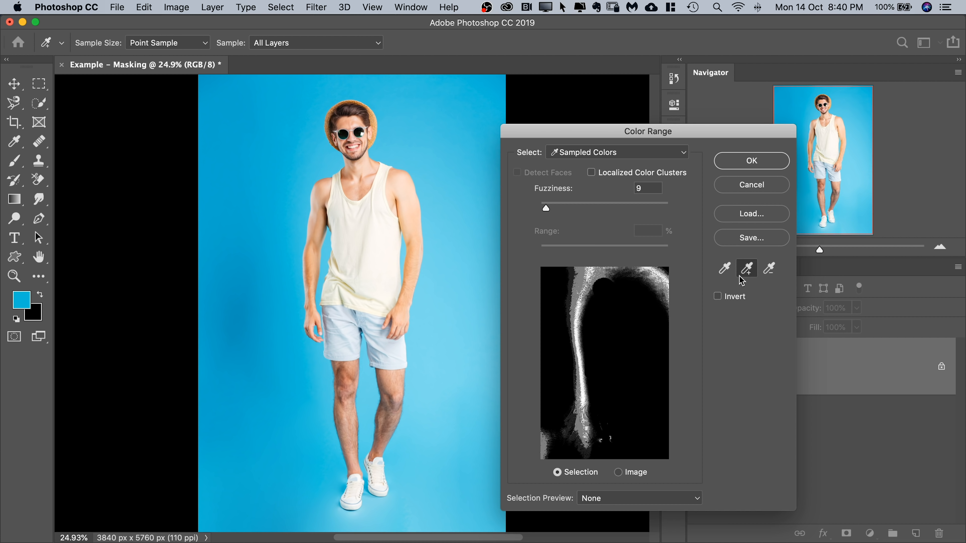
{"action": "left_click", "coordinate": [277, 202]}
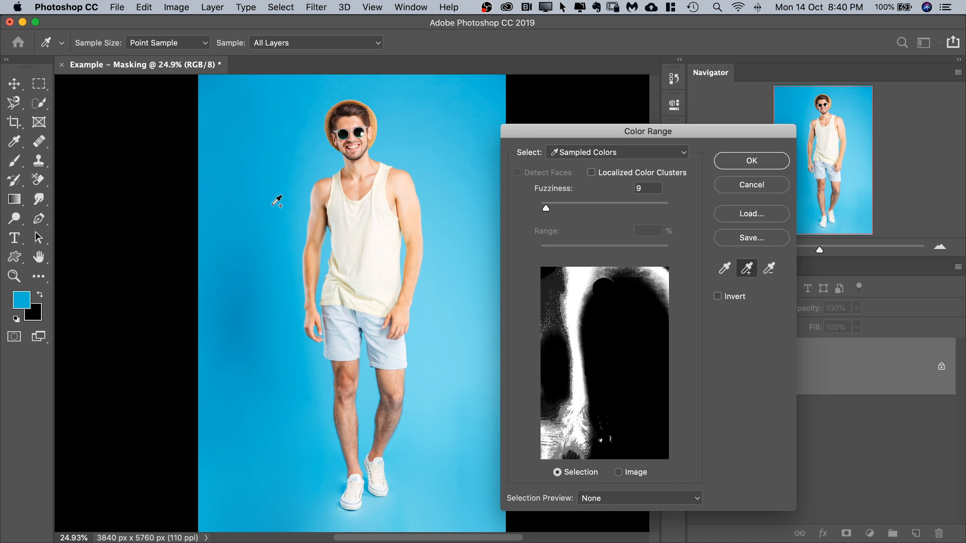
{"action": "left_click", "coordinate": [294, 157]}
{"action": "mouse_move", "coordinate": [297, 90]}
{"action": "left_mouse_down"}
{"action": "mouse_move", "coordinate": [386, 88]}
{"action": "mouse_move", "coordinate": [416, 127]}
{"action": "mouse_move", "coordinate": [445, 170]}
{"action": "mouse_move", "coordinate": [457, 217]}
{"action": "mouse_move", "coordinate": [455, 298]}
{"action": "mouse_move", "coordinate": [425, 455]}
{"action": "mouse_move", "coordinate": [275, 433]}
{"action": "left_mouse_up"}
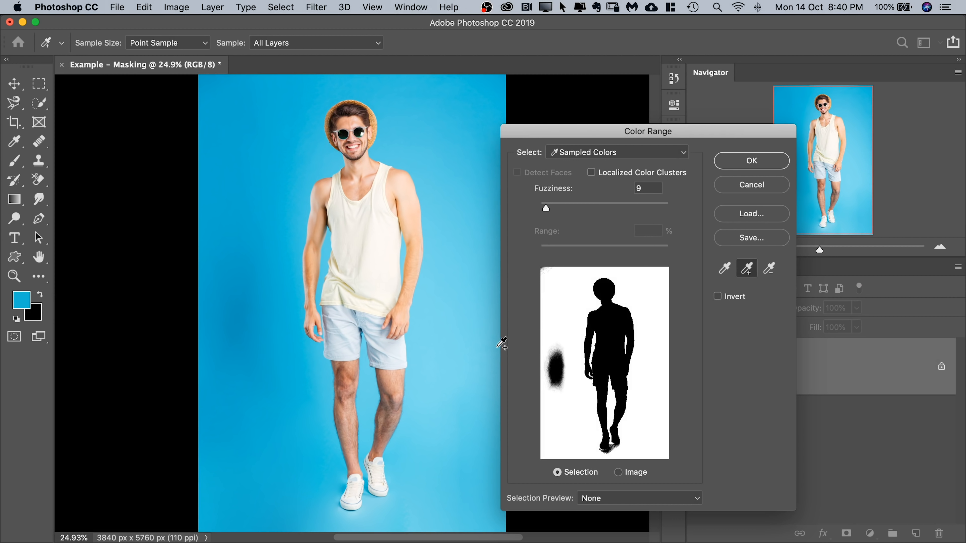
- Invert the Color Range selection and set its Selection Preview to Black Matte
{"action": "left_click", "coordinate": [718, 297]}
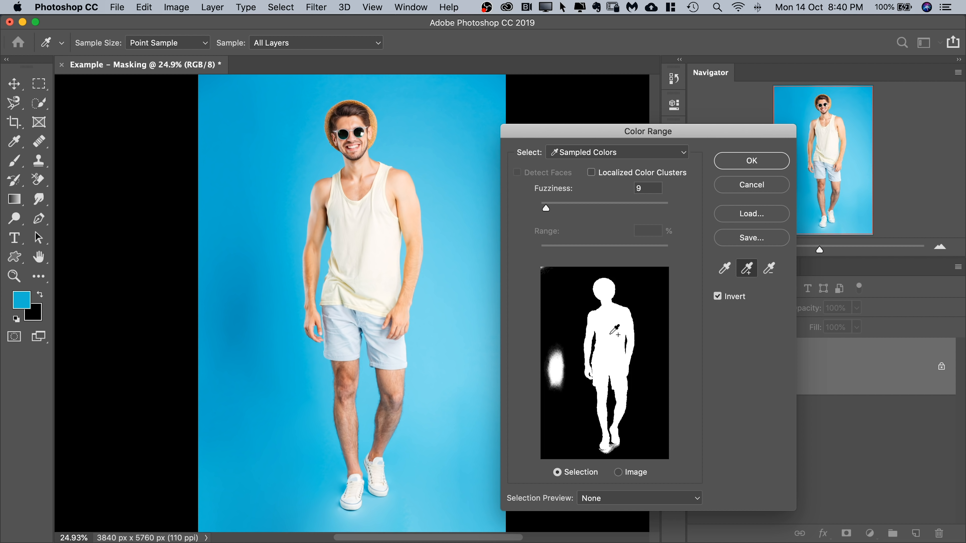
{"action": "left_click", "coordinate": [622, 499]}
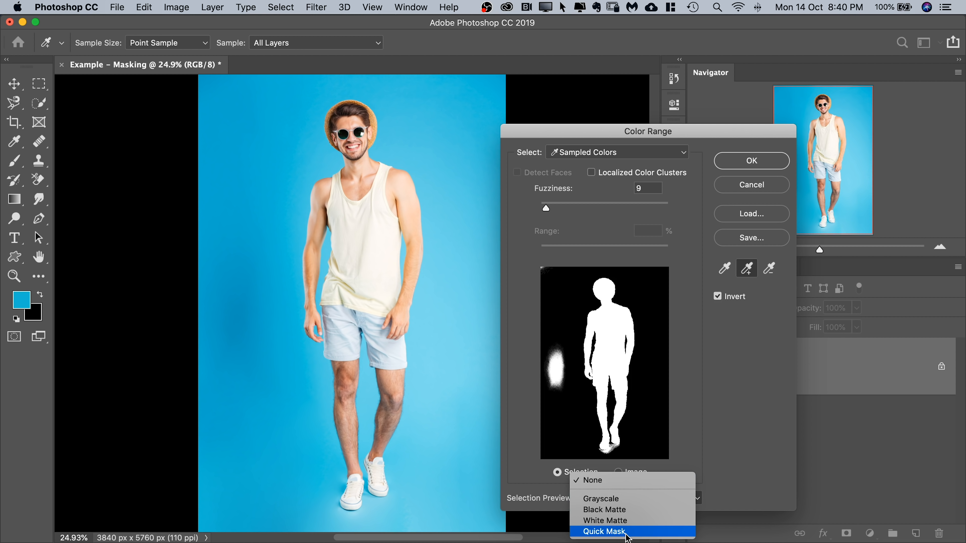
{"action": "left_click", "coordinate": [623, 510]}
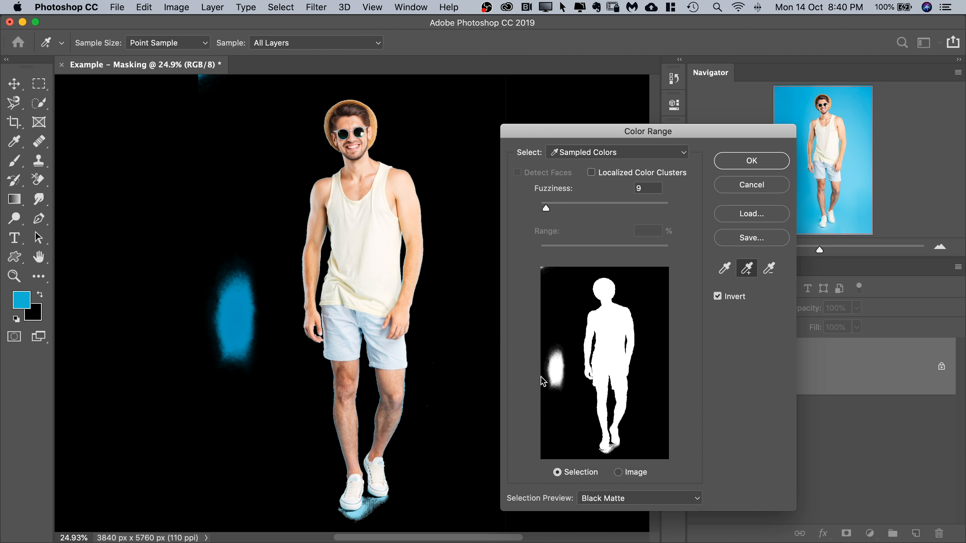
- Raise the Color Range Fuzziness to 89 to remove the blue edge fringe, and turn the accepted selection into a layer mask
{"action": "left_click", "coordinate": [333, 176], "text": "super"}
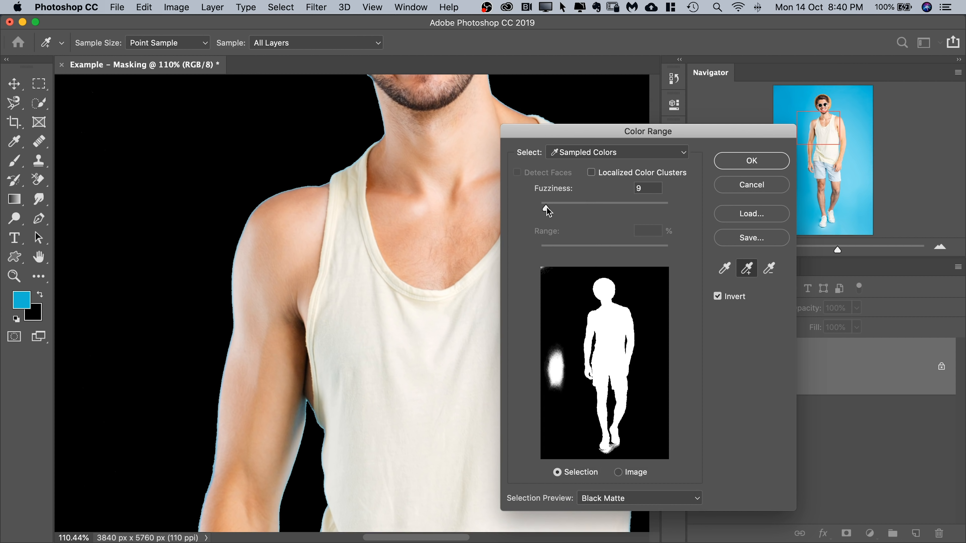
{"action": "left_click_drag", "start_coordinate": [546, 208], "coordinate": [551, 210]}
{"action": "left_click_drag", "start_coordinate": [298, 179], "coordinate": [443, 195]}
{"action": "left_click_drag", "start_coordinate": [552, 211], "coordinate": [596, 207]}
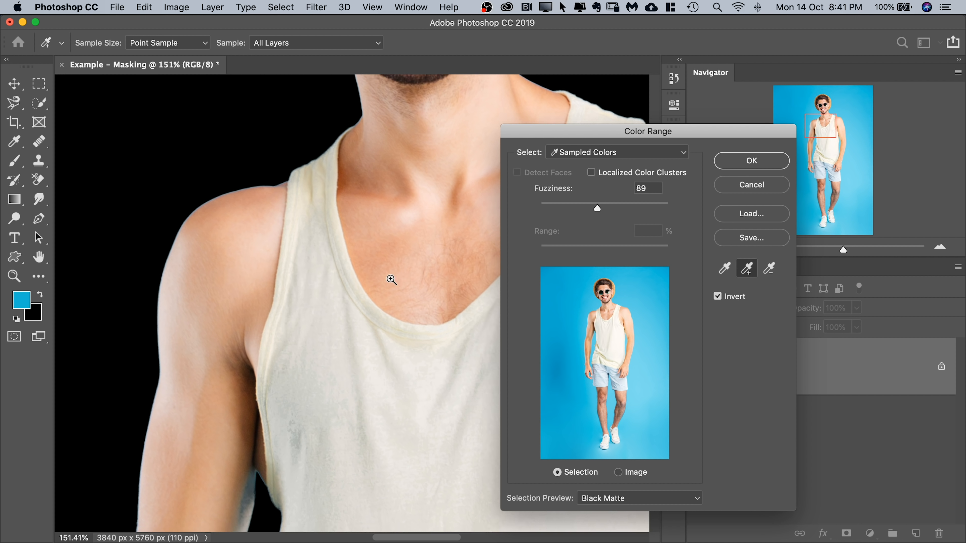
{"action": "left_click_drag", "start_coordinate": [392, 280], "coordinate": [332, 291]}
{"action": "left_click_drag", "start_coordinate": [445, 339], "coordinate": [390, 278]}
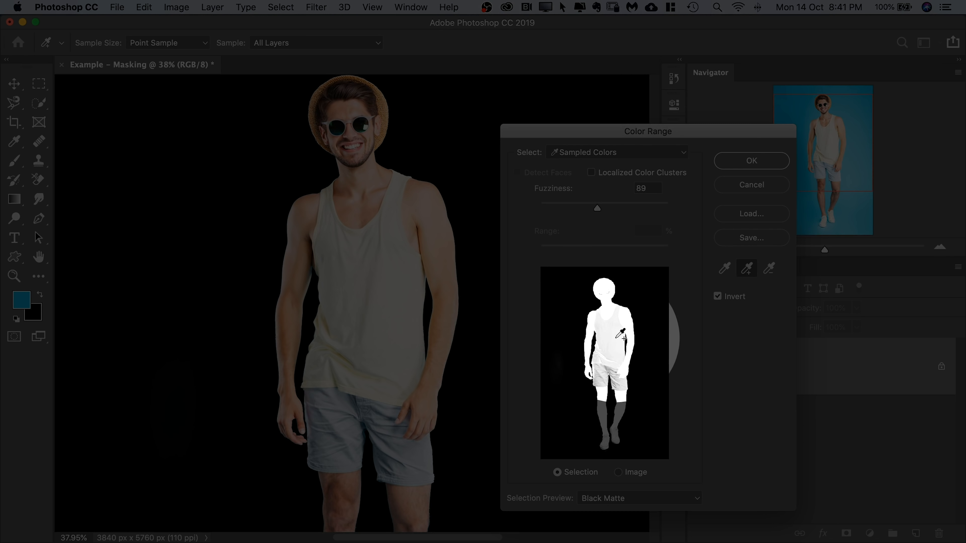
{"action": "left_click", "coordinate": [586, 321]}
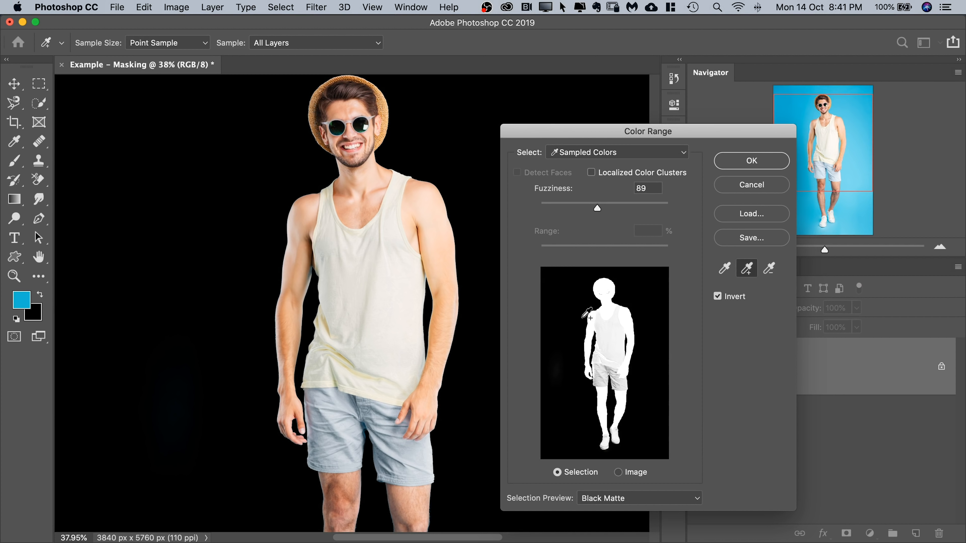
{"action": "left_click", "coordinate": [751, 161]}
{"action": "left_click", "coordinate": [846, 533]}
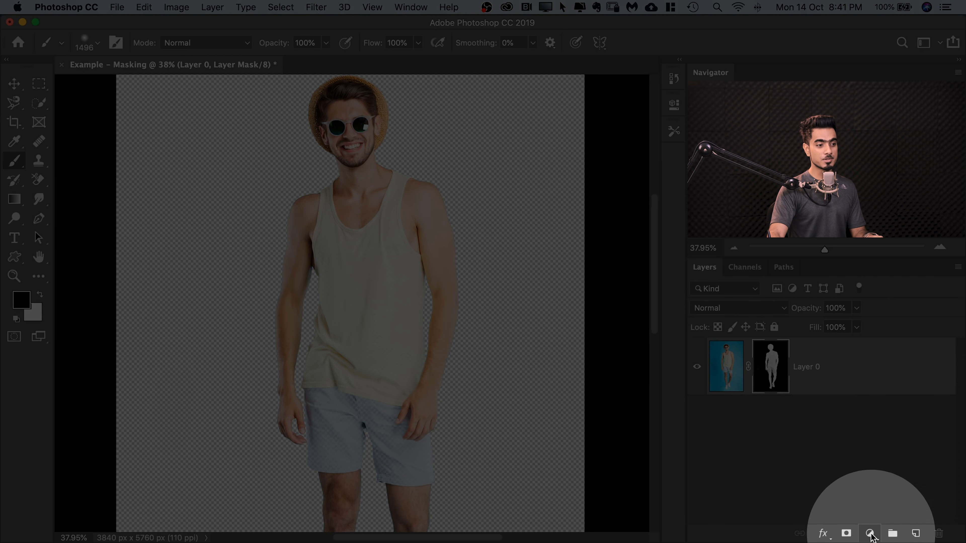
- Add a Solid Color fill layer in dark grey #474747 and place it beneath the masked man layer
{"action": "left_click", "coordinate": [871, 535]}
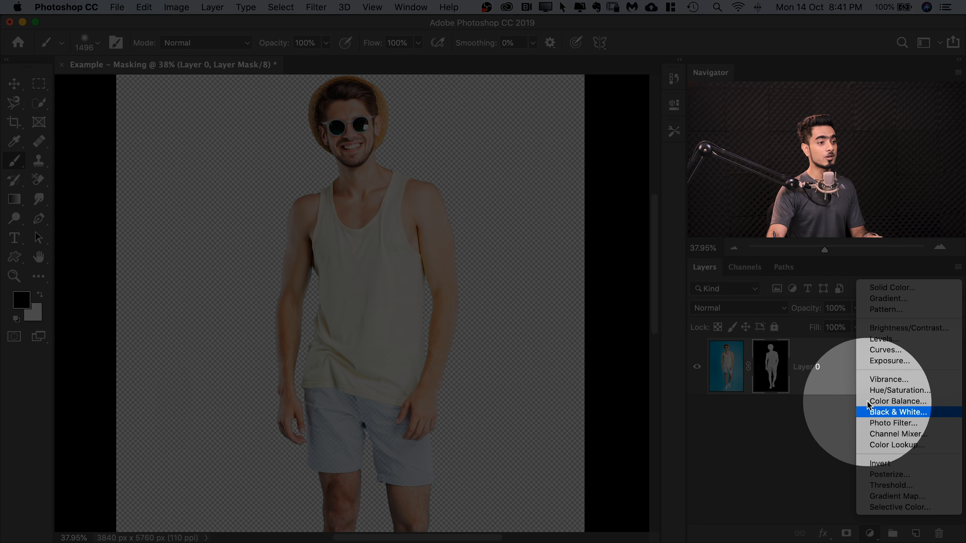
{"action": "left_click", "coordinate": [881, 287]}
{"action": "left_click_drag", "start_coordinate": [631, 400], "coordinate": [622, 389]}
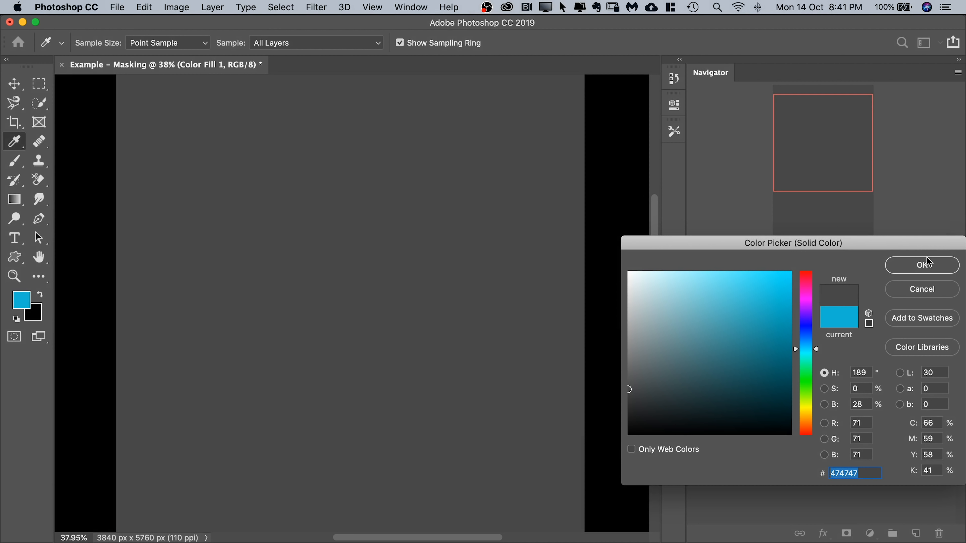
{"action": "left_click", "coordinate": [919, 265]}
{"action": "left_click_drag", "start_coordinate": [865, 370], "coordinate": [916, 447]}
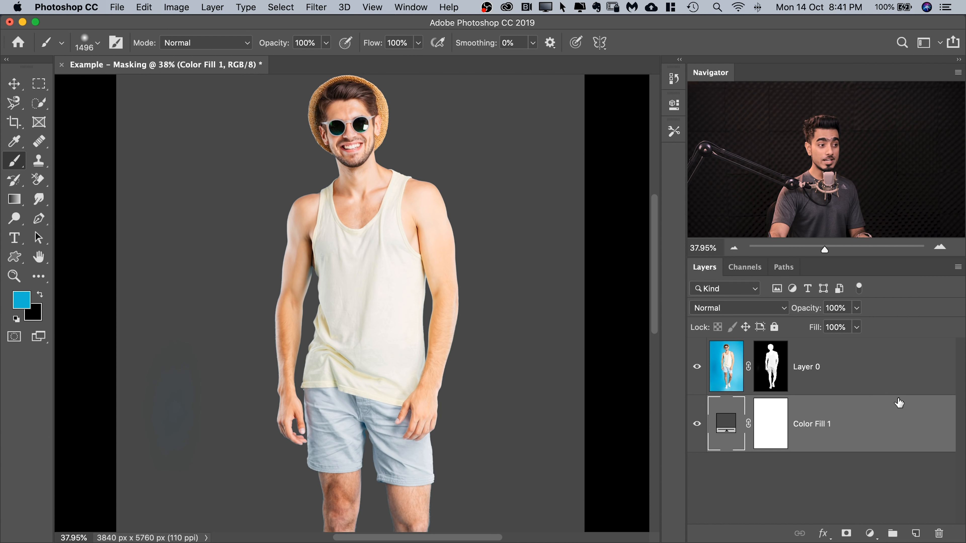
- Add a Gradient Map adjustment layer above the man layer and apply the Black, White gradient preset
{"action": "left_click", "coordinate": [898, 382]}
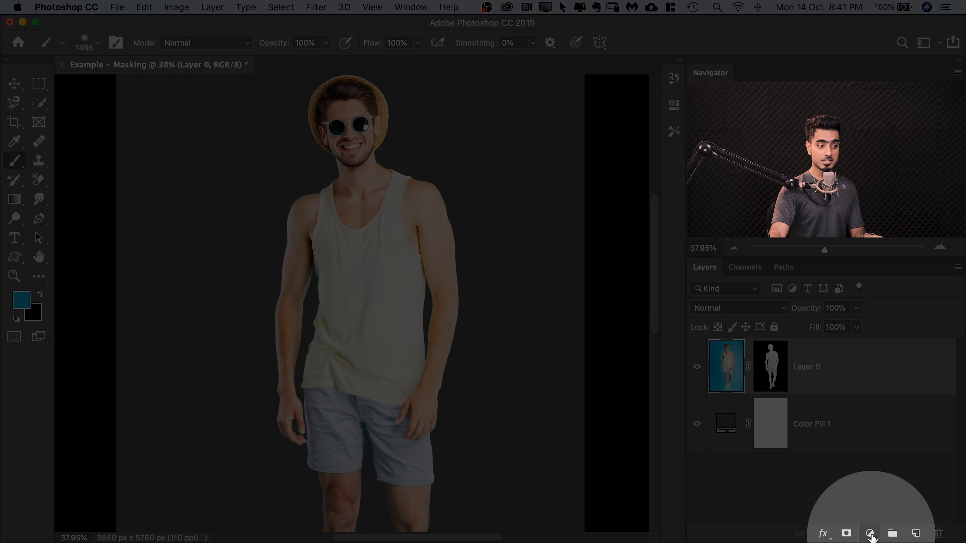
{"action": "left_click", "coordinate": [870, 534]}
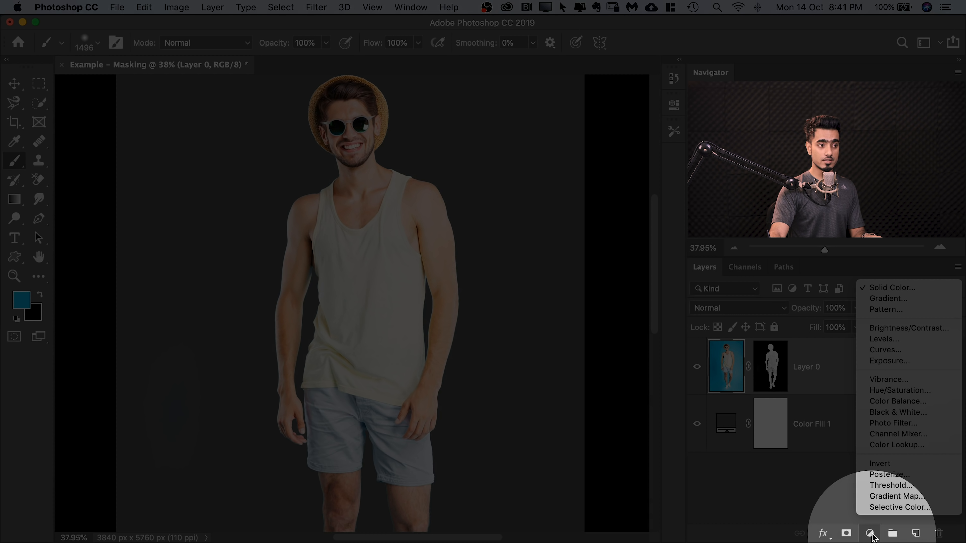
{"action": "left_click", "coordinate": [896, 496]}
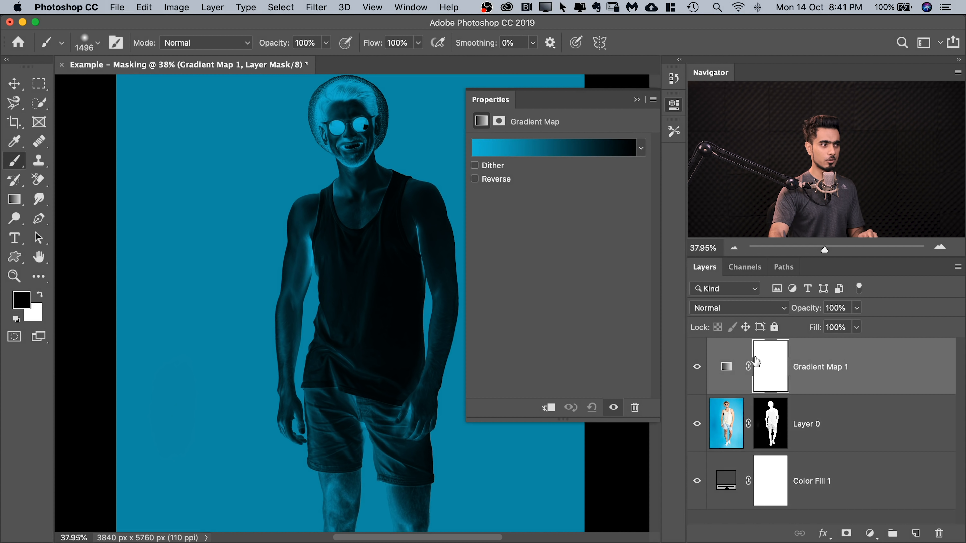
{"action": "left_click", "coordinate": [562, 154]}
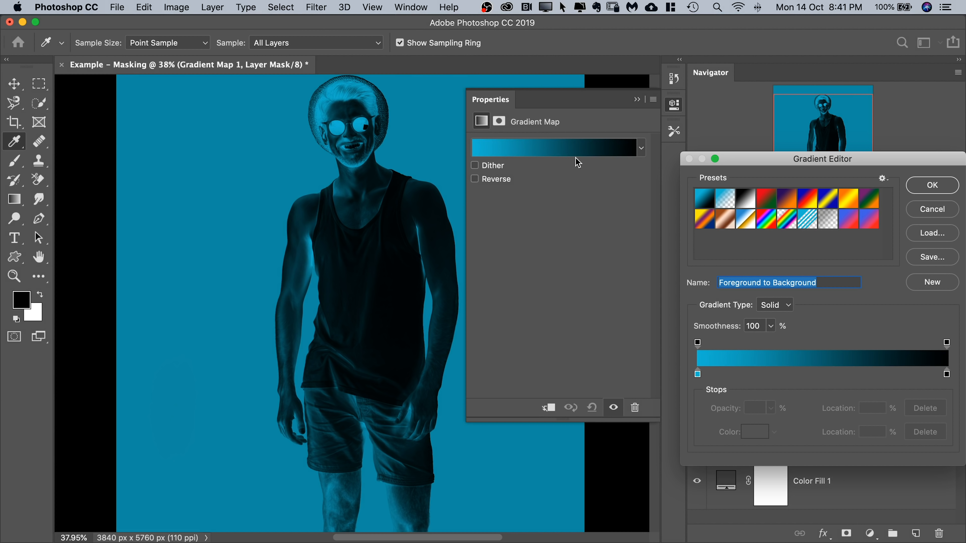
{"action": "left_click", "coordinate": [746, 203]}
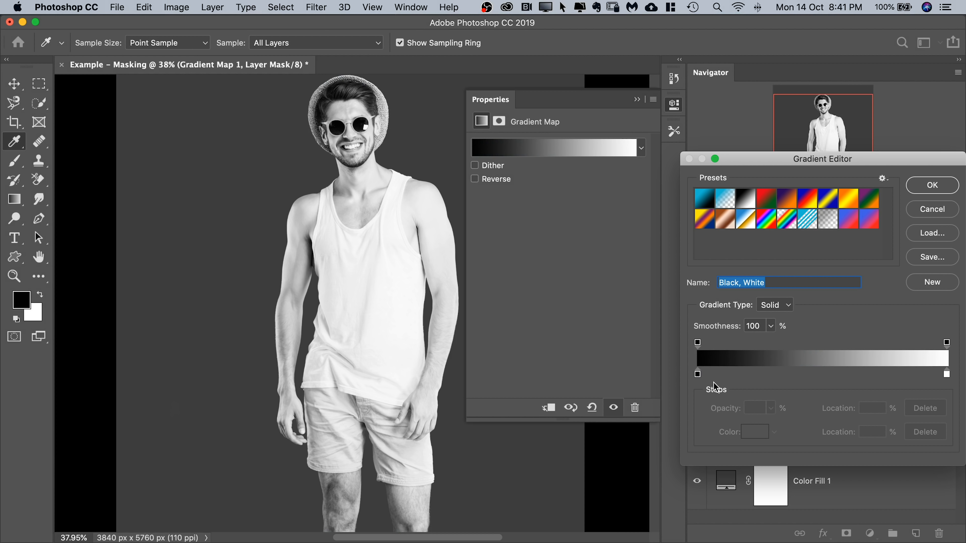
- Shift the Black, White gradient's midpoint to 65% to darken the Gradient Map, and accept the change
{"action": "left_click", "coordinate": [698, 374]}
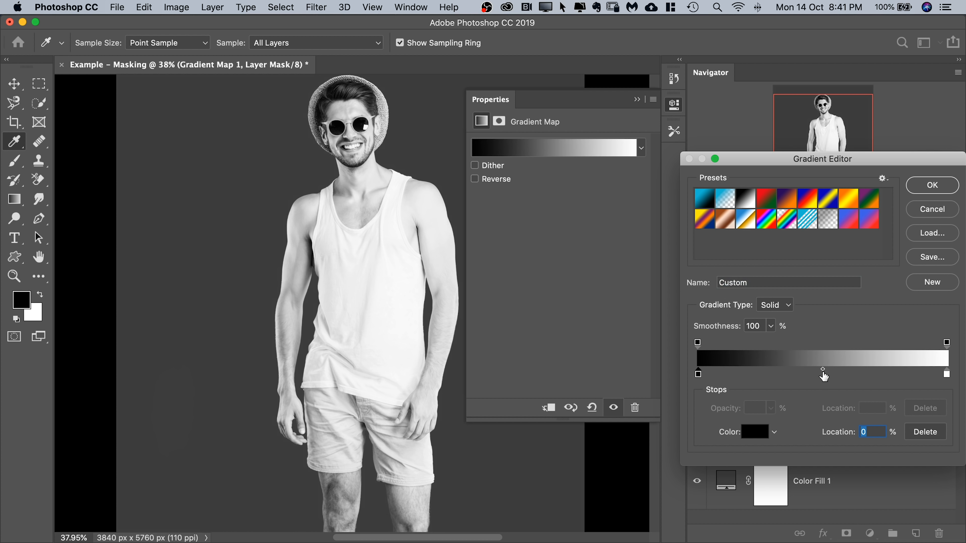
{"action": "left_click_drag", "start_coordinate": [822, 372], "coordinate": [860, 372]}
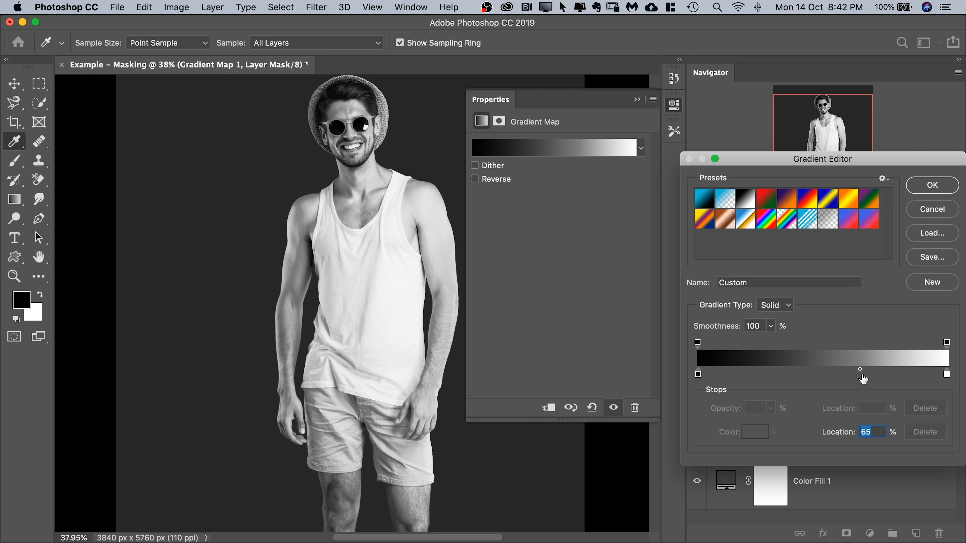
{"action": "left_click", "coordinate": [930, 190]}
{"action": "left_click", "coordinate": [636, 99]}
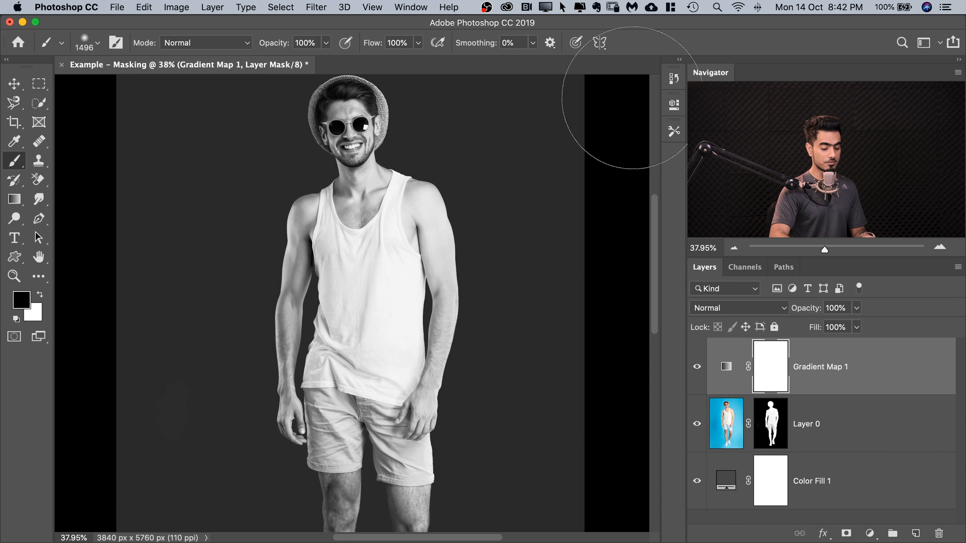
- Clip the Gradient Map adjustment to the man layer so it no longer affects the background fill
{"action": "scroll", "coordinate": [623, 107], "scroll_direction": "down", "scroll_amount": 4}
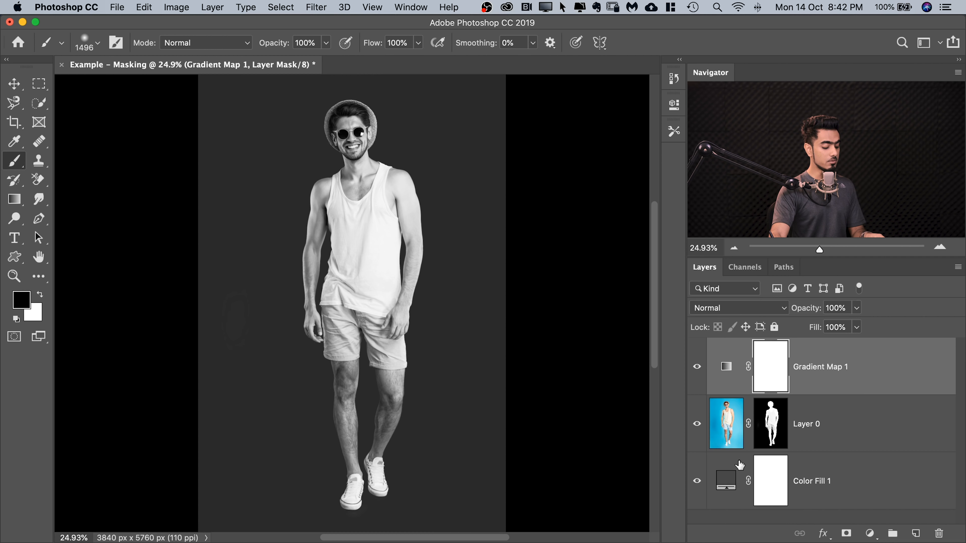
{"action": "left_click", "coordinate": [866, 392], "text": "alt"}
{"action": "left_click", "coordinate": [698, 367]}
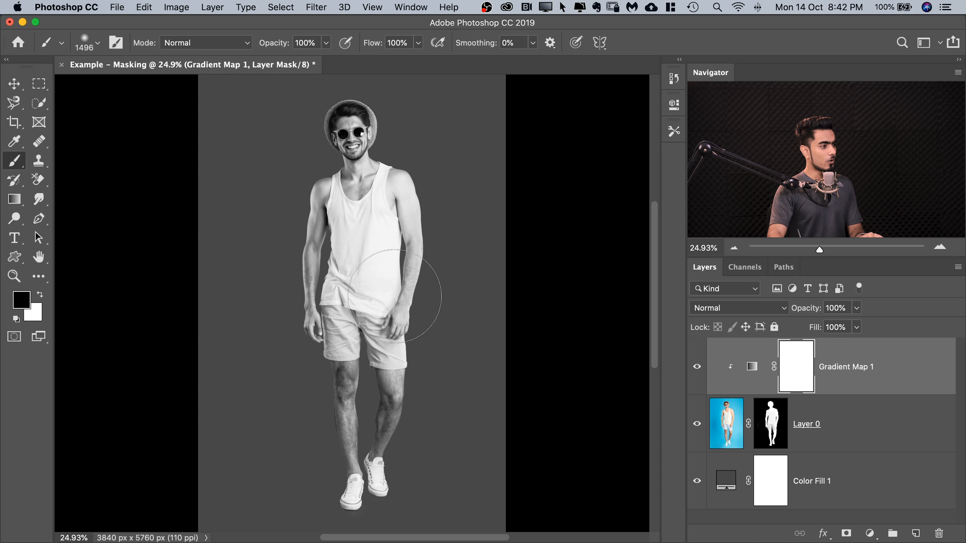
- Change the Color Fill 1 background from grey to bright red #ff0000
{"action": "left_click_drag", "start_coordinate": [340, 318], "coordinate": [398, 320]}
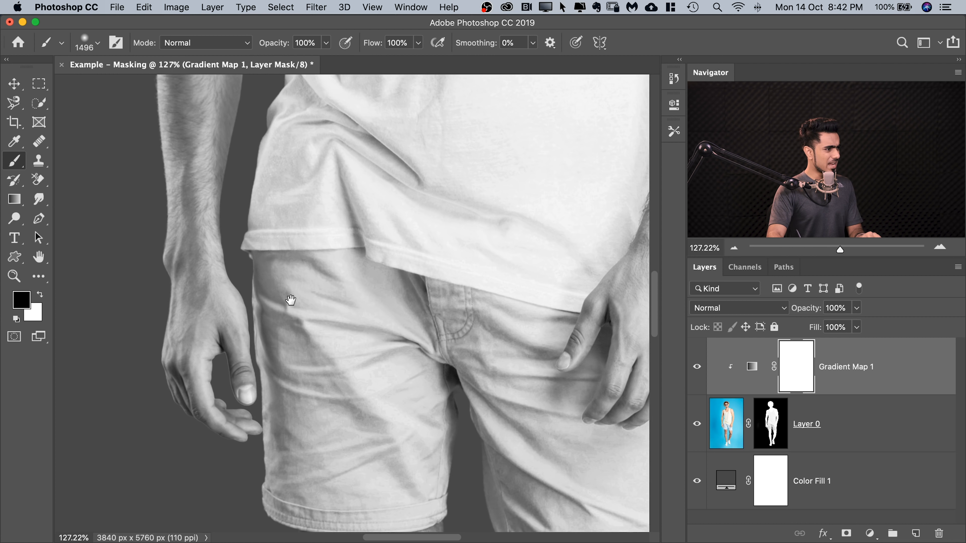
{"action": "double_click", "coordinate": [727, 482]}
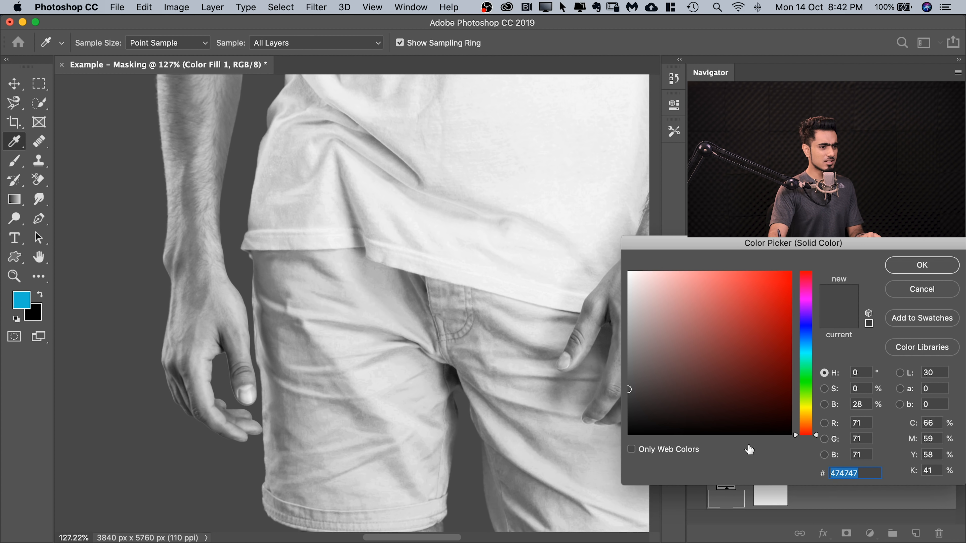
{"action": "type", "text": "ff0000"}
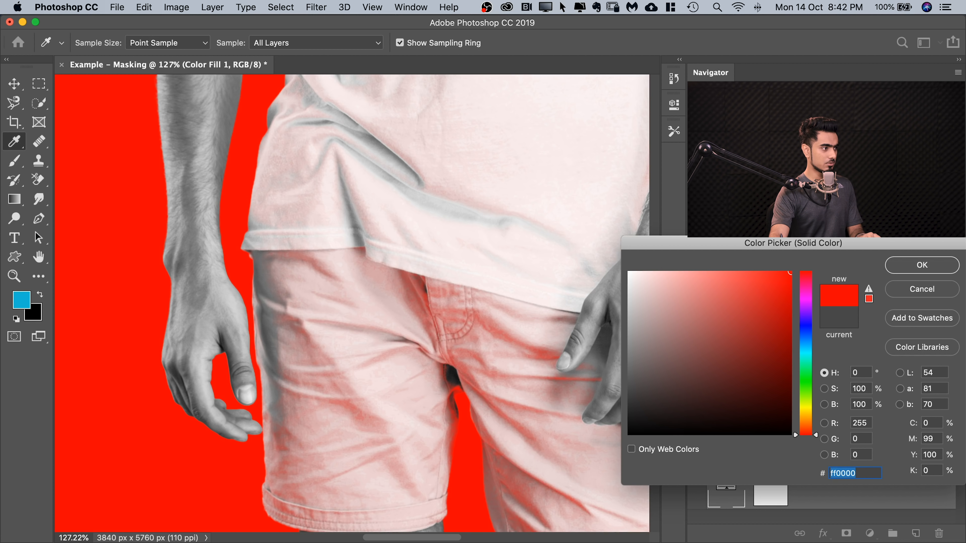
{"action": "left_click", "coordinate": [934, 274]}
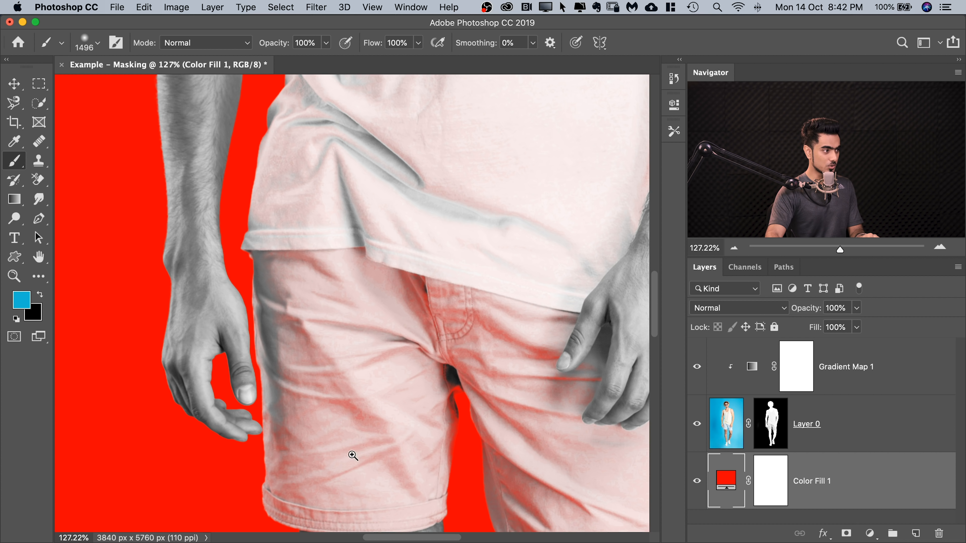
- Examine the man against the red background, and display Layer 0's mask on its own around the head
{"action": "left_click_drag", "start_coordinate": [431, 120], "coordinate": [404, 121]}
{"action": "left_click_drag", "start_coordinate": [429, 160], "coordinate": [414, 419]}
{"action": "left_click_drag", "start_coordinate": [476, 237], "coordinate": [459, 253]}
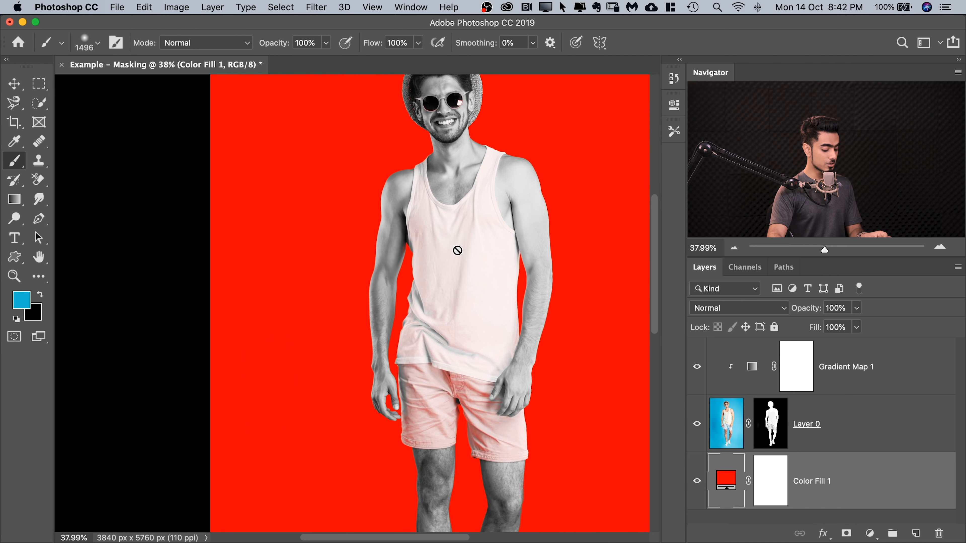
{"action": "left_click", "coordinate": [772, 426], "text": "alt"}
{"action": "left_click_drag", "start_coordinate": [445, 116], "coordinate": [513, 101]}
{"action": "left_click_drag", "start_coordinate": [449, 137], "coordinate": [446, 378]}
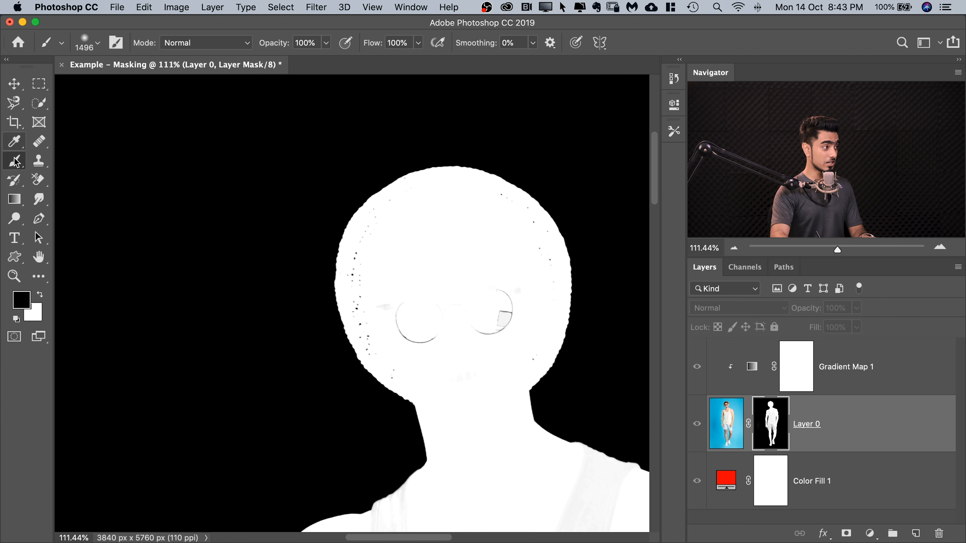
- Try to paint white with a large soft brush along the shirt edge beside the arm gap, and undo it
{"action": "key", "text": "x"}
{"action": "mouse_move", "coordinate": [397, 274]}
{"action": "left_mouse_down"}
{"action": "mouse_move", "coordinate": [194, 246]}
{"action": "mouse_move", "coordinate": [8, 245]}
{"action": "left_mouse_up"}
{"action": "mouse_move", "coordinate": [474, 296]}
{"action": "left_mouse_down"}
{"action": "mouse_move", "coordinate": [430, 295]}
{"action": "mouse_move", "coordinate": [423, 326]}
{"action": "mouse_move", "coordinate": [480, 311]}
{"action": "left_mouse_up"}
{"action": "mouse_move", "coordinate": [479, 345]}
{"action": "left_mouse_down"}
{"action": "mouse_move", "coordinate": [494, 136]}
{"action": "mouse_move", "coordinate": [507, 127]}
{"action": "left_mouse_up"}
{"action": "left_click_drag", "start_coordinate": [407, 318], "coordinate": [442, 143]}
{"action": "mouse_move", "coordinate": [478, 336]}
{"action": "left_mouse_down"}
{"action": "mouse_move", "coordinate": [445, 244]}
{"action": "mouse_move", "coordinate": [414, 255]}
{"action": "mouse_move", "coordinate": [465, 245]}
{"action": "left_mouse_up"}
{"action": "left_click_drag", "start_coordinate": [407, 271], "coordinate": [393, 288]}
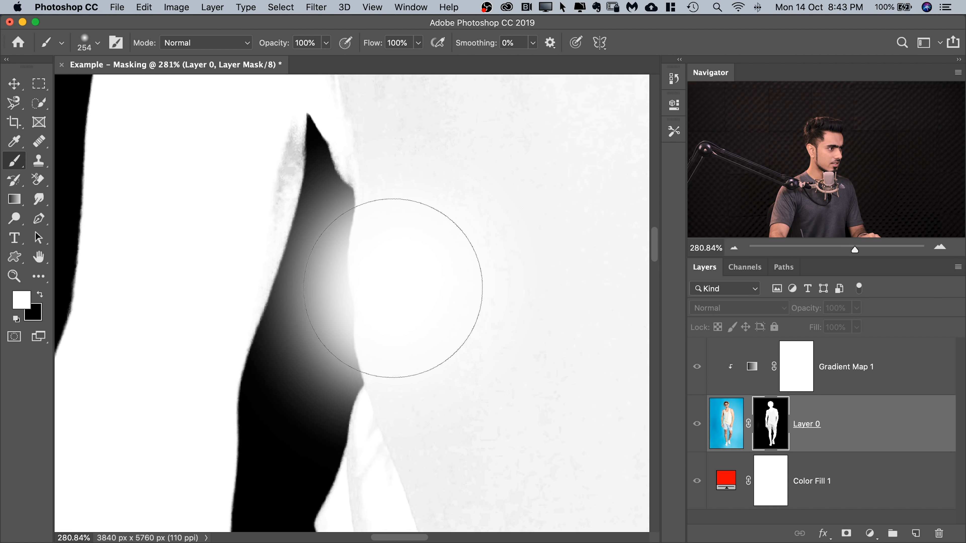
{"action": "key", "text": "super+z"}
- Try a smaller 97 px soft white brush on the same shirt edge in Normal mode, and undo the stroke
{"action": "left_click", "coordinate": [431, 297], "text": "ctrl+alt"}
{"action": "left_click_drag", "start_coordinate": [430, 292], "coordinate": [280, 268]}
{"action": "left_click_drag", "start_coordinate": [399, 244], "coordinate": [396, 307]}
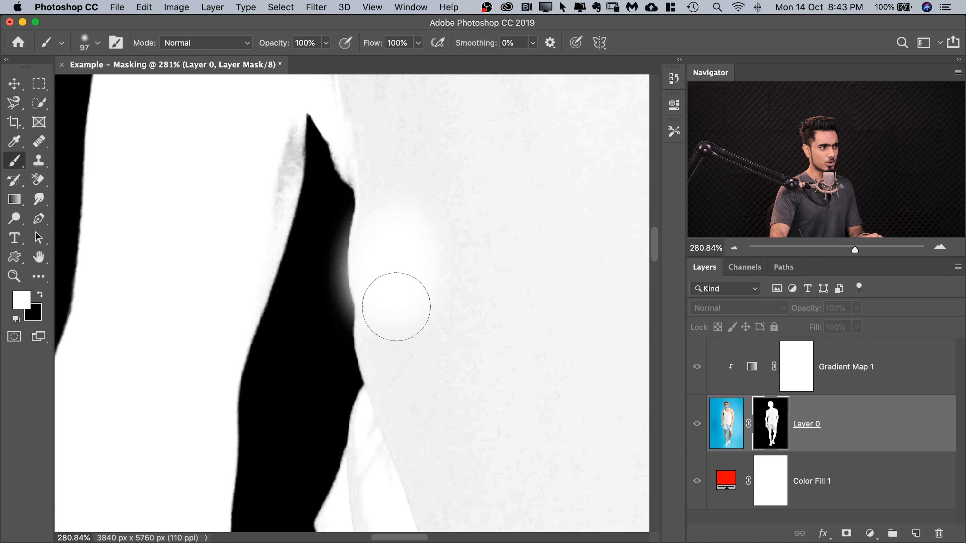
{"action": "key", "text": "super+z"}
- Set the brush flow to 40% and its blending mode to Overlay for cleaning up the mask
{"action": "left_click_drag", "start_coordinate": [380, 286], "coordinate": [364, 286]}
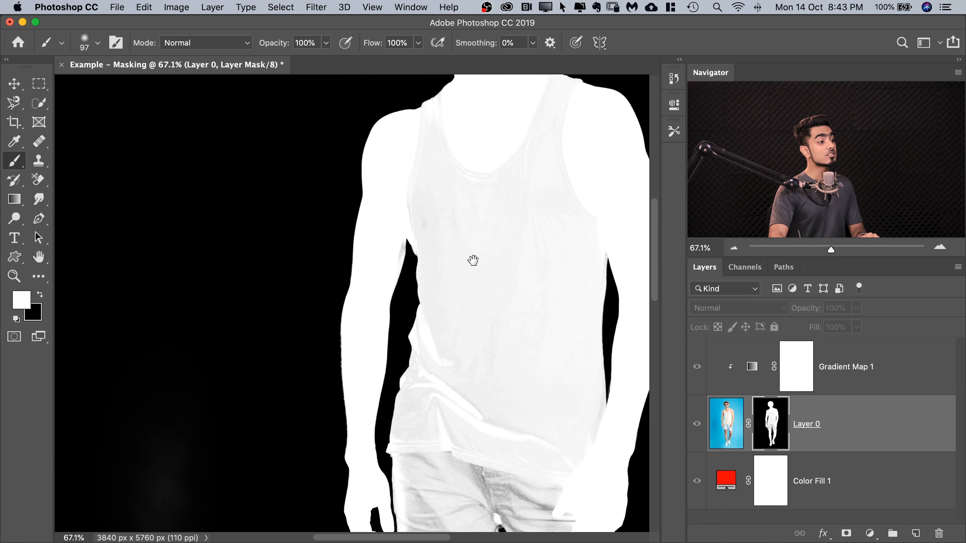
{"action": "left_click_drag", "start_coordinate": [472, 261], "coordinate": [411, 304]}
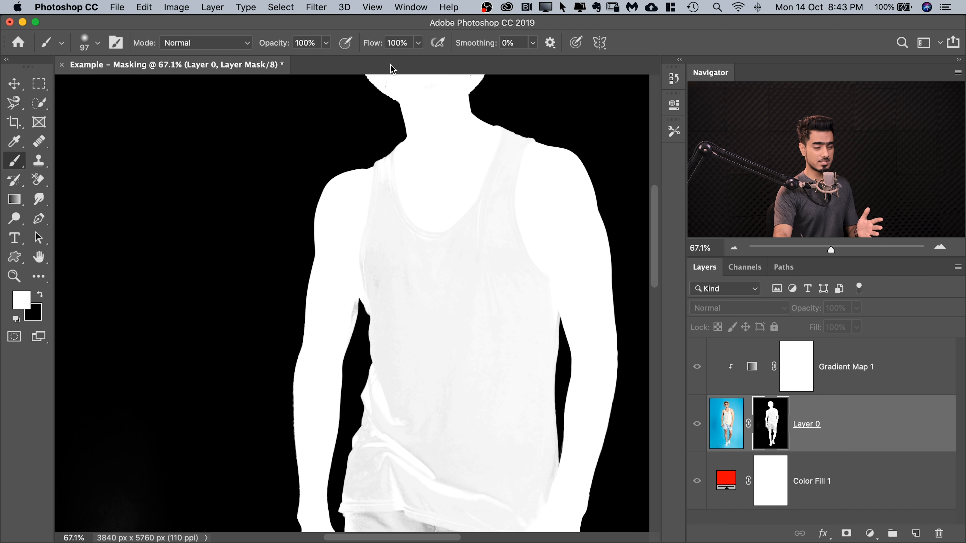
{"action": "left_click", "coordinate": [403, 41]}
{"action": "type", "text": "40"}
{"action": "key", "text": "Return"}
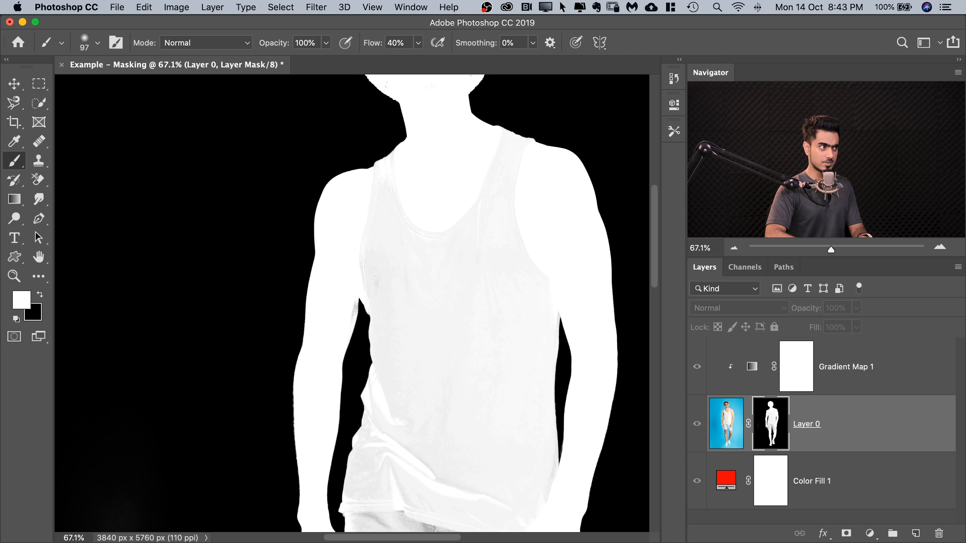
{"action": "left_click", "coordinate": [222, 46]}
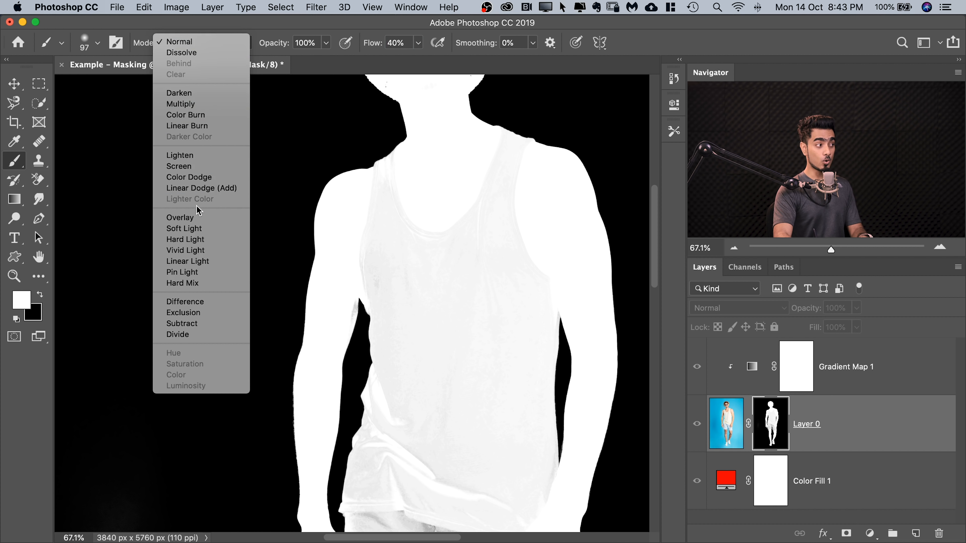
{"action": "left_click", "coordinate": [196, 225]}
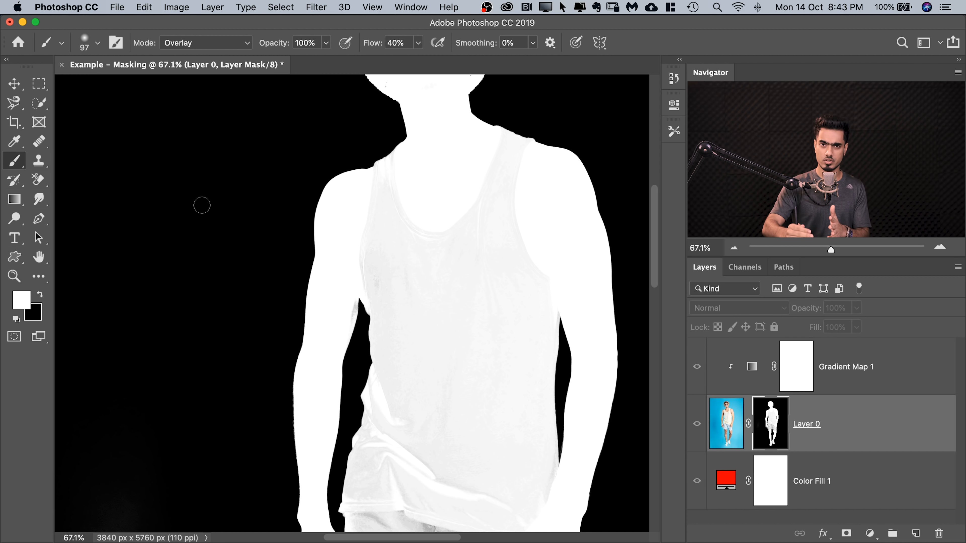
- Paint white over the grey areas of the shirt's straps and chest in the mask, enlarging the brush to 435 px
{"action": "mouse_move", "coordinate": [384, 193]}
{"action": "left_mouse_down"}
{"action": "mouse_move", "coordinate": [438, 177]}
{"action": "mouse_move", "coordinate": [422, 209]}
{"action": "mouse_move", "coordinate": [356, 264]}
{"action": "mouse_move", "coordinate": [366, 271]}
{"action": "left_mouse_up"}
{"action": "mouse_move", "coordinate": [300, 341]}
{"action": "left_mouse_down"}
{"action": "mouse_move", "coordinate": [302, 302]}
{"action": "mouse_move", "coordinate": [316, 277]}
{"action": "left_mouse_up"}
{"action": "left_click_drag", "start_coordinate": [376, 204], "coordinate": [98, 362]}
{"action": "left_click_drag", "start_coordinate": [295, 298], "coordinate": [327, 298]}
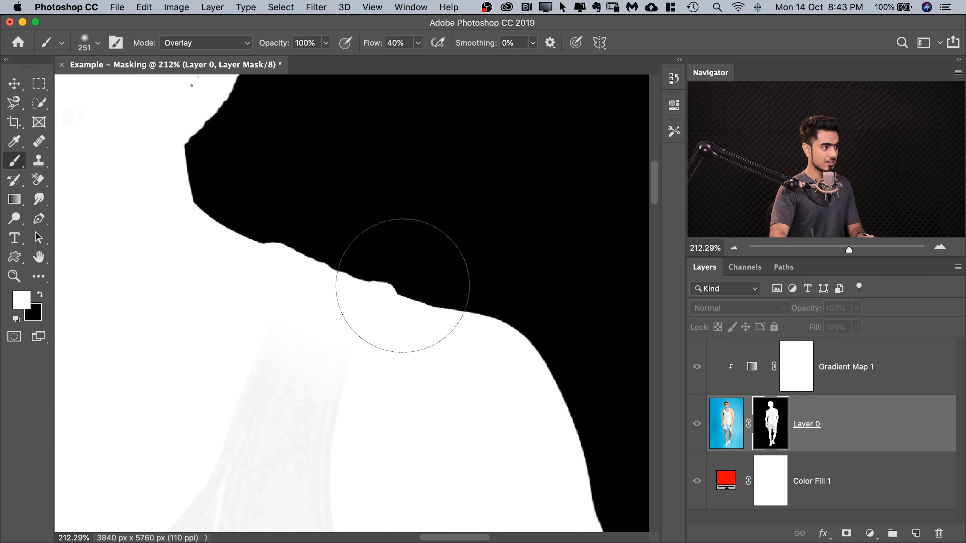
{"action": "left_click_drag", "start_coordinate": [380, 291], "coordinate": [484, 128]}
{"action": "left_click_drag", "start_coordinate": [448, 214], "coordinate": [421, 236]}
{"action": "mouse_move", "coordinate": [408, 305]}
{"action": "left_mouse_down"}
{"action": "mouse_move", "coordinate": [271, 321]}
{"action": "mouse_move", "coordinate": [291, 323]}
{"action": "mouse_move", "coordinate": [350, 262]}
{"action": "left_mouse_up"}
{"action": "mouse_move", "coordinate": [306, 226]}
{"action": "left_mouse_down"}
{"action": "mouse_move", "coordinate": [324, 252]}
{"action": "mouse_move", "coordinate": [292, 274]}
{"action": "mouse_move", "coordinate": [355, 245]}
{"action": "mouse_move", "coordinate": [342, 284]}
{"action": "mouse_move", "coordinate": [427, 362]}
{"action": "mouse_move", "coordinate": [382, 362]}
{"action": "mouse_move", "coordinate": [295, 336]}
{"action": "mouse_move", "coordinate": [287, 324]}
{"action": "mouse_move", "coordinate": [269, 355]}
{"action": "left_mouse_up"}
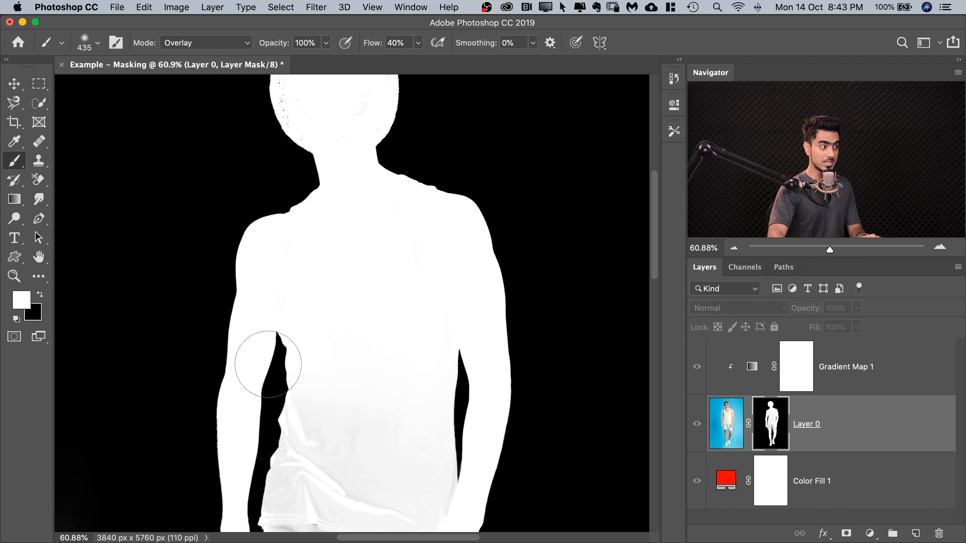
{"action": "left_click_drag", "start_coordinate": [370, 353], "coordinate": [334, 333]}
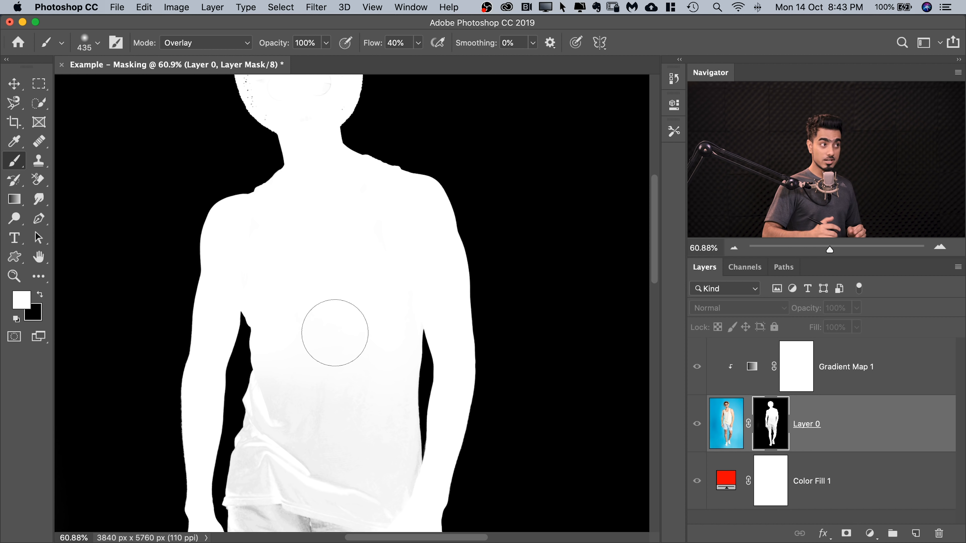
- Set the soft round brush size to 300 px and its flow to 30%
{"action": "left_click", "coordinate": [97, 44]}
{"action": "left_click", "coordinate": [144, 68]}
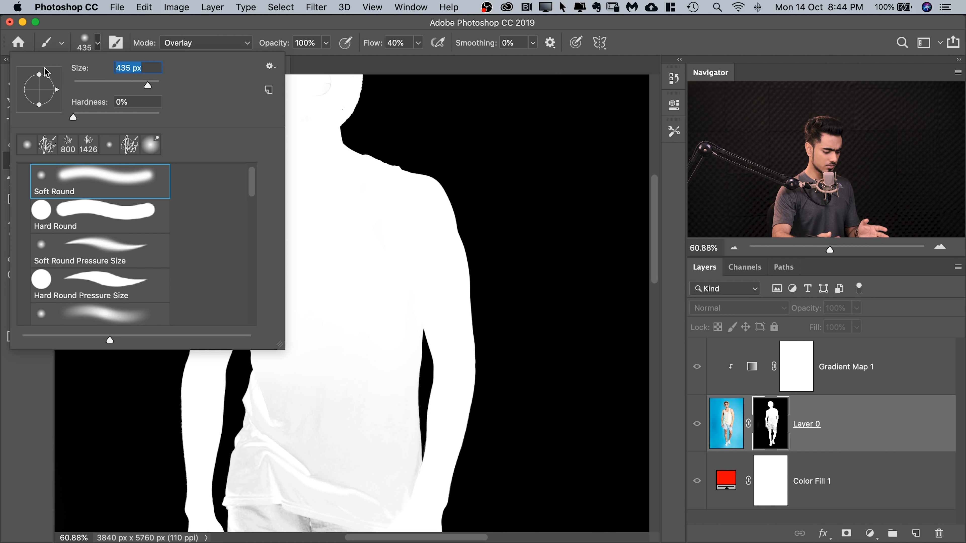
{"action": "type", "text": "300"}
{"action": "key", "text": "Return"}
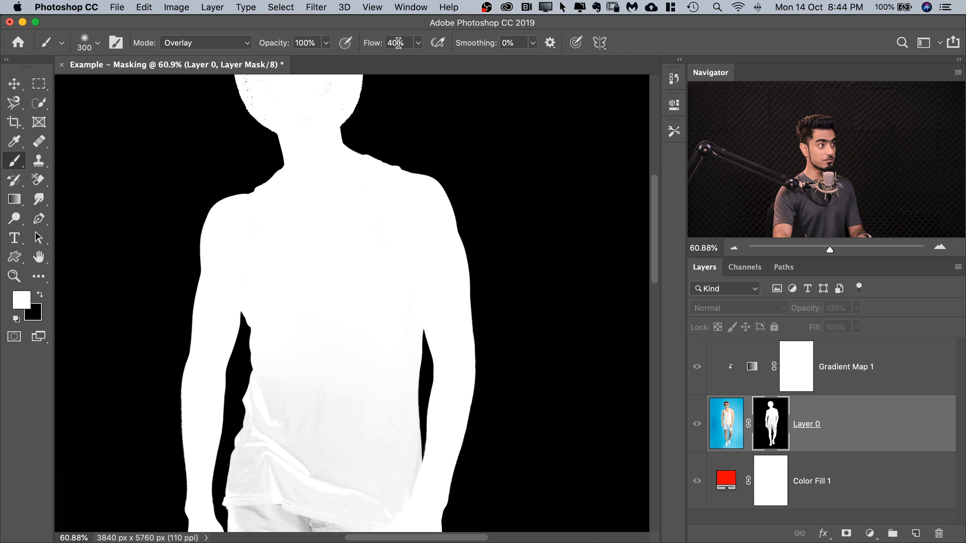
{"action": "left_click_drag", "start_coordinate": [396, 43], "coordinate": [367, 43]}
{"action": "type", "text": "30"}
{"action": "key", "text": "Return"}
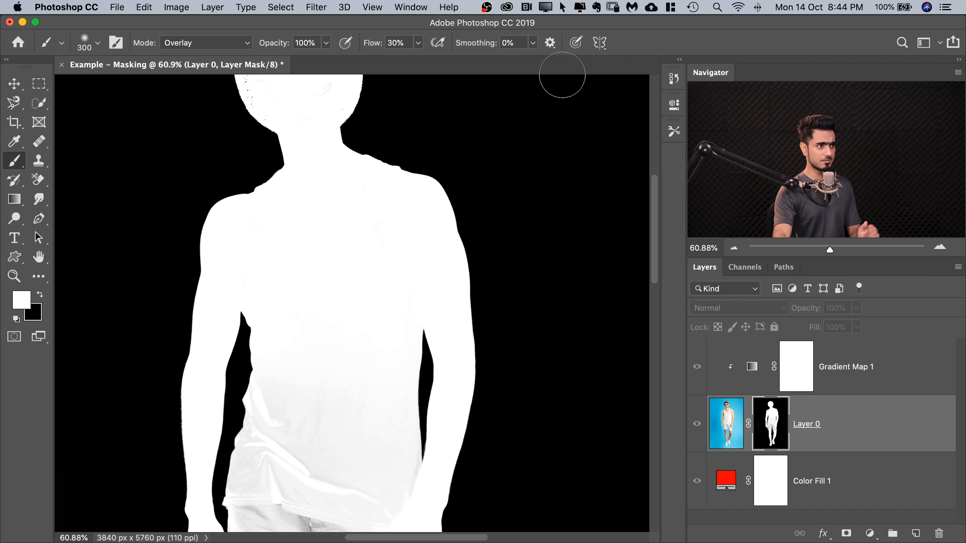
- Save the current brush as a tool preset named Mask Cleanup White with its color included, declining the brush preset alternative
{"action": "left_click", "coordinate": [674, 131]}
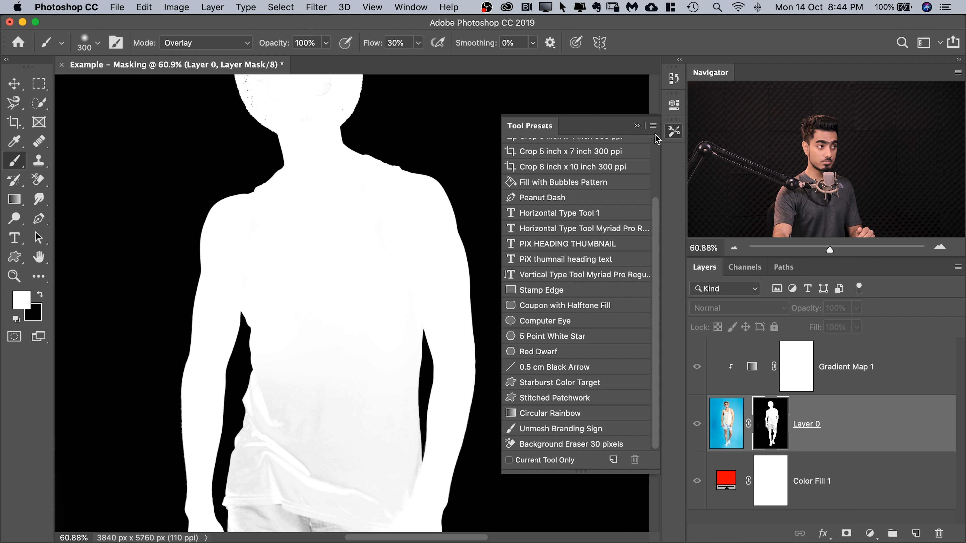
{"action": "left_click", "coordinate": [612, 461]}
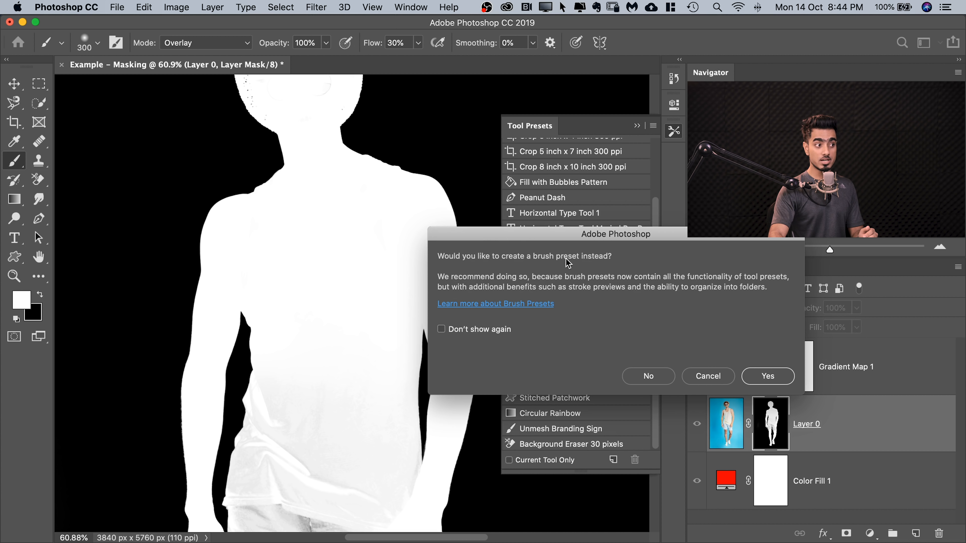
{"action": "left_click", "coordinate": [647, 376]}
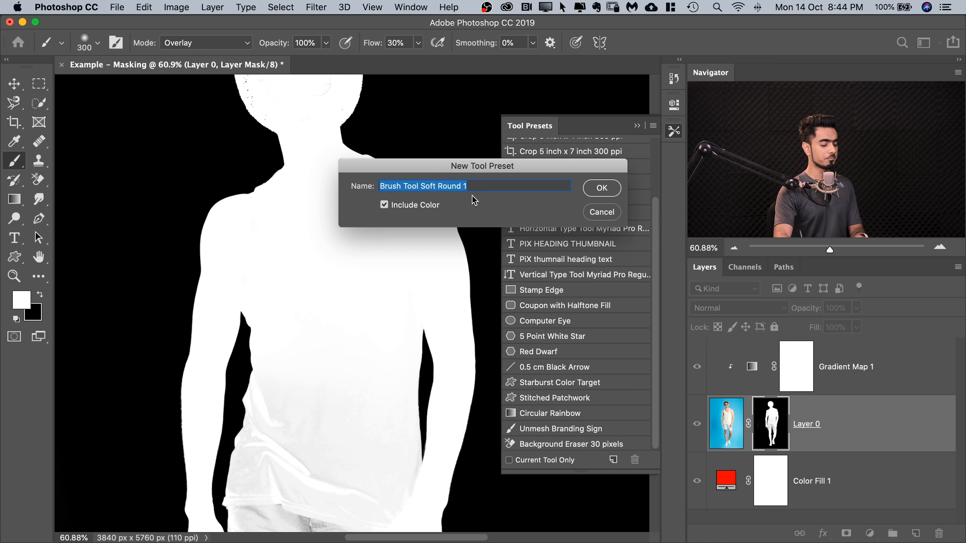
{"action": "type", "text": "Mask Cleanup White"}
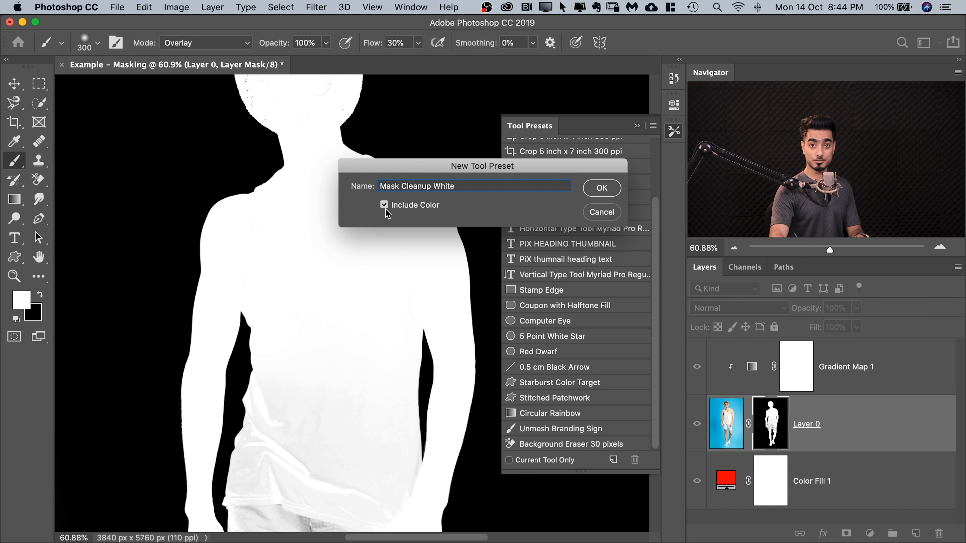
{"action": "left_click", "coordinate": [602, 188]}
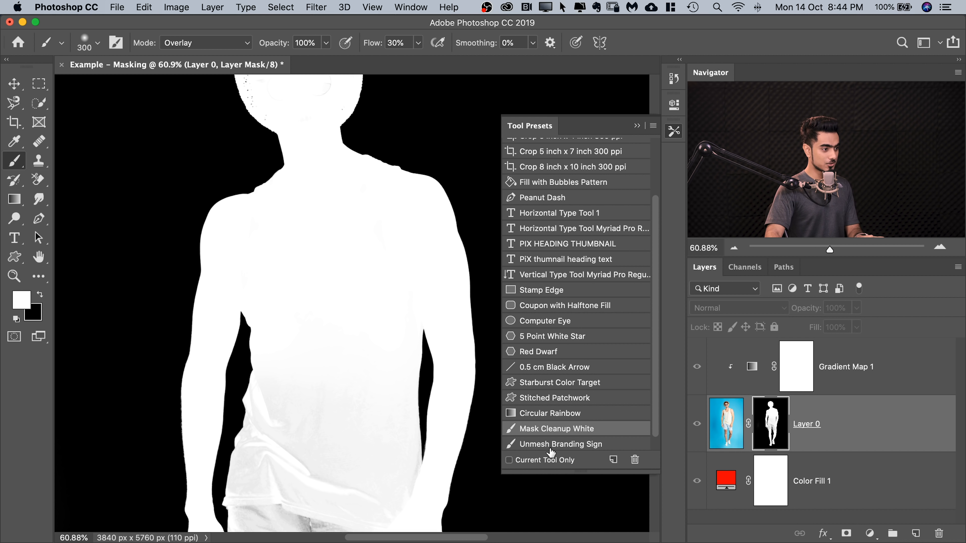
- Switch to the Gradient tool and back to the Brush, and change the brush's blending mode to Vivid Light
{"action": "left_click", "coordinate": [16, 199]}
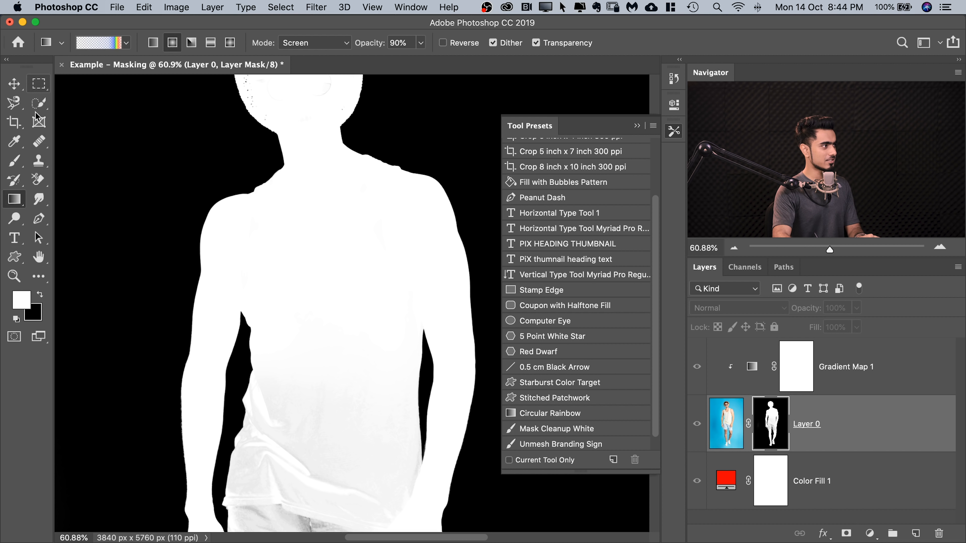
{"action": "left_click", "coordinate": [15, 160]}
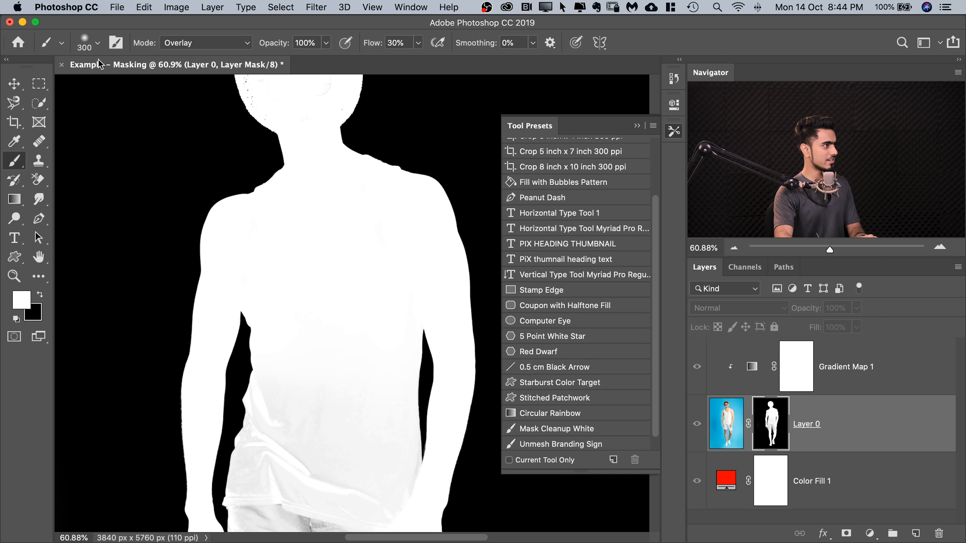
{"action": "left_click", "coordinate": [88, 42]}
{"action": "left_click", "coordinate": [100, 262]}
{"action": "left_click", "coordinate": [198, 46]}
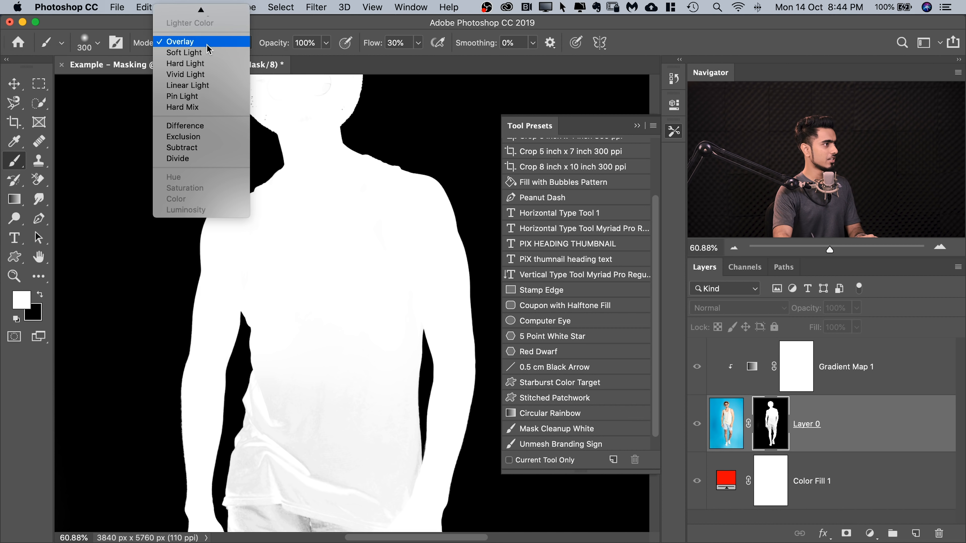
{"action": "left_click", "coordinate": [201, 74]}
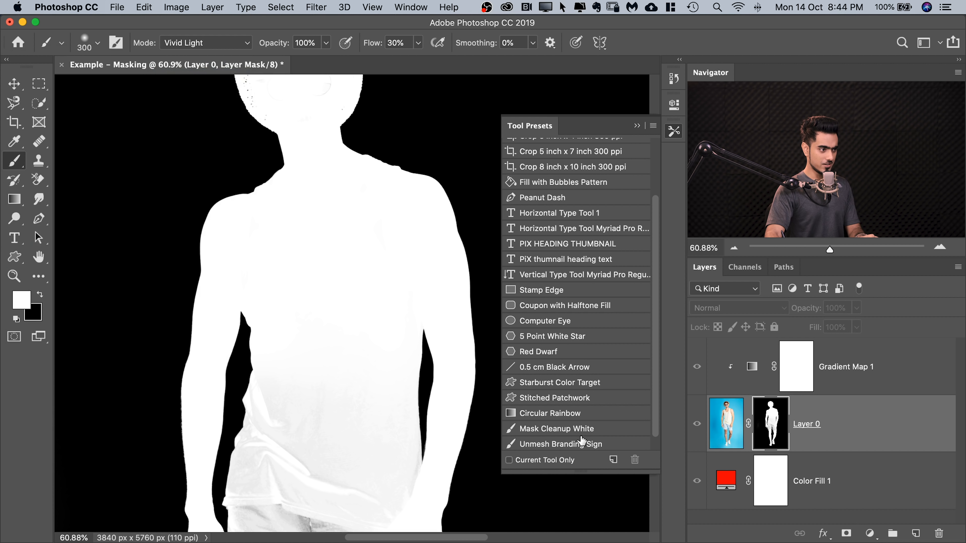
- Load the Mask Cleanup White tool preset and paint the remaining grey areas inside the man's mask solid white
{"action": "left_click", "coordinate": [575, 431]}
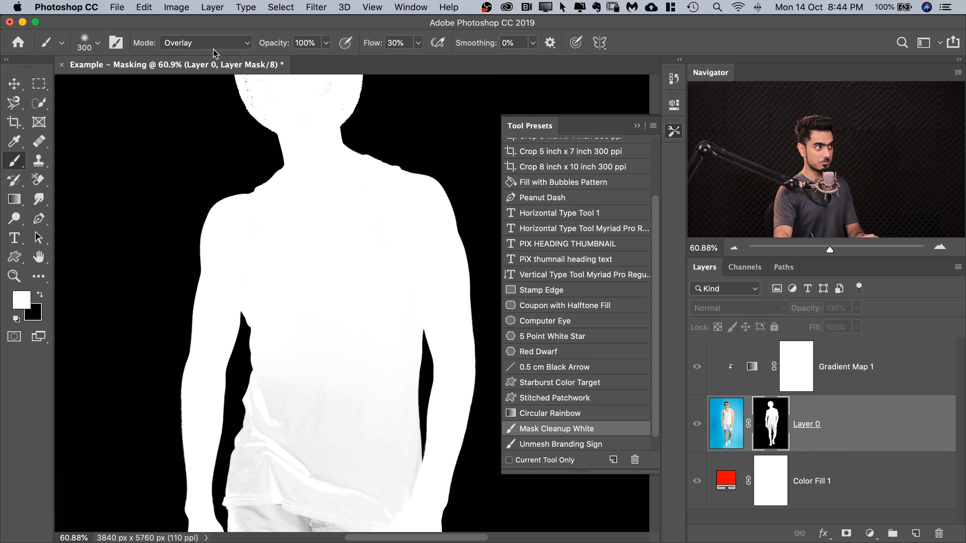
{"action": "left_click_drag", "start_coordinate": [298, 401], "coordinate": [347, 306]}
{"action": "mouse_move", "coordinate": [300, 363]}
{"action": "left_mouse_down"}
{"action": "mouse_move", "coordinate": [265, 366]}
{"action": "mouse_move", "coordinate": [366, 319]}
{"action": "mouse_move", "coordinate": [334, 386]}
{"action": "mouse_move", "coordinate": [389, 416]}
{"action": "left_mouse_up"}
{"action": "left_click_drag", "start_coordinate": [392, 379], "coordinate": [279, 400]}
{"action": "left_click_drag", "start_coordinate": [365, 370], "coordinate": [344, 270]}
{"action": "left_click_drag", "start_coordinate": [340, 284], "coordinate": [411, 266]}
{"action": "mouse_move", "coordinate": [387, 297]}
{"action": "left_mouse_down"}
{"action": "mouse_move", "coordinate": [380, 328]}
{"action": "mouse_move", "coordinate": [338, 316]}
{"action": "mouse_move", "coordinate": [409, 349]}
{"action": "mouse_move", "coordinate": [405, 381]}
{"action": "mouse_move", "coordinate": [361, 364]}
{"action": "mouse_move", "coordinate": [392, 503]}
{"action": "mouse_move", "coordinate": [334, 506]}
{"action": "left_mouse_up"}
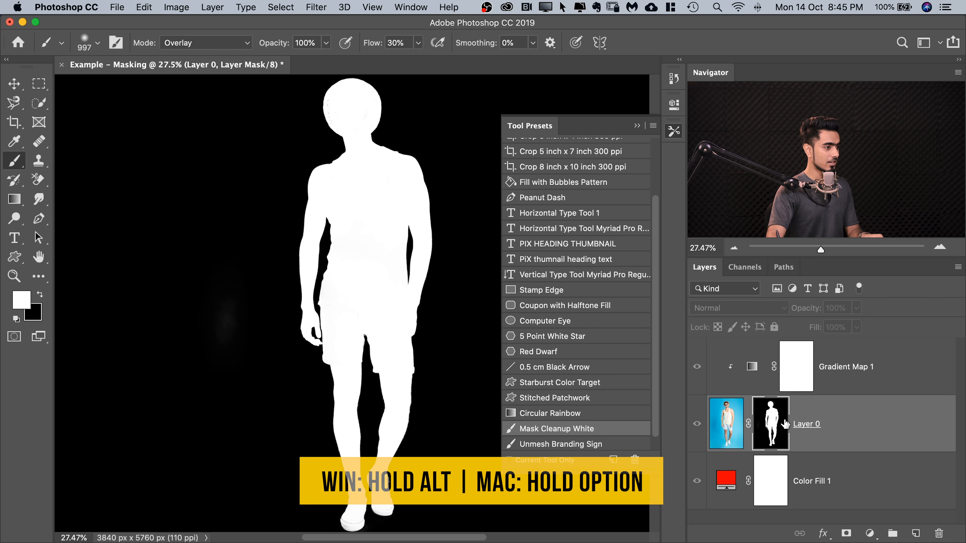
- Return from the mask view to the full image and set the Color Fill 1 layer's color to dark grey 363636
{"action": "left_click", "coordinate": [774, 428], "text": "alt"}
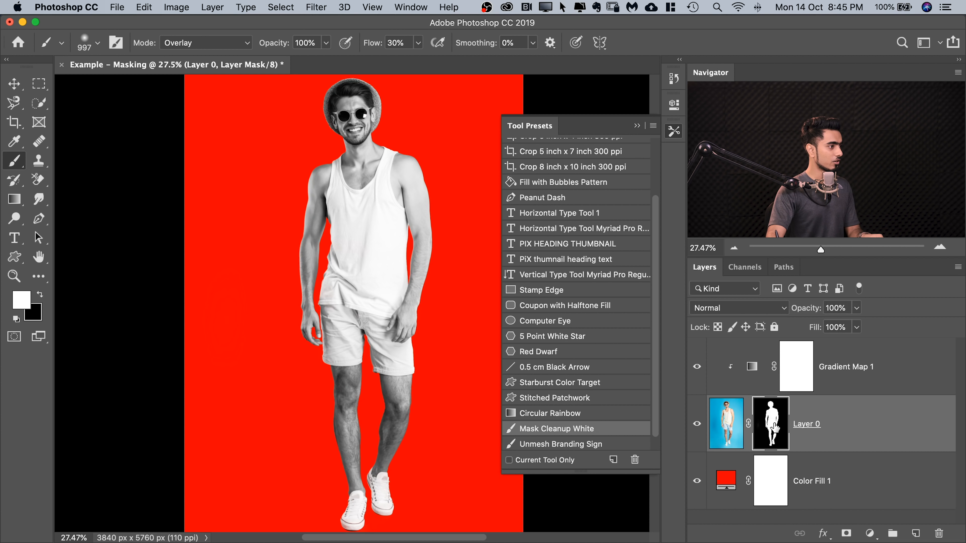
{"action": "double_click", "coordinate": [726, 481]}
{"action": "left_click", "coordinate": [627, 400]}
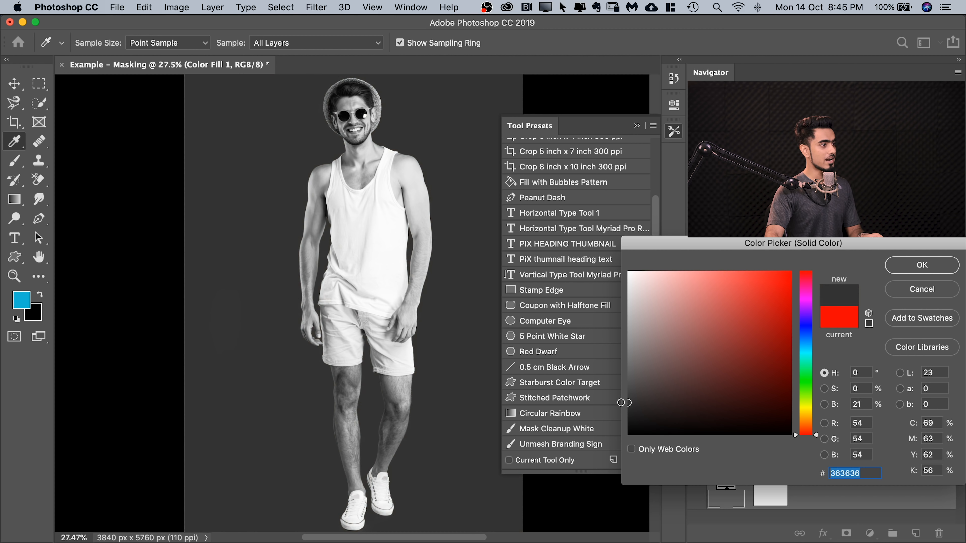
{"action": "left_click", "coordinate": [928, 268]}
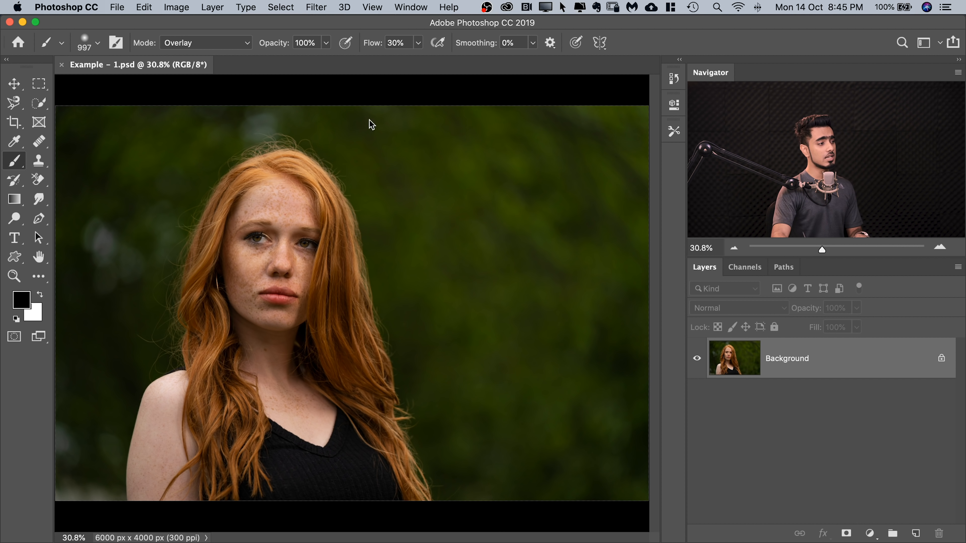
- In Example - 1.psd, add a new empty layer above the Background and activate the Healing Brush tool
{"action": "left_click_drag", "start_coordinate": [282, 221], "coordinate": [377, 213]}
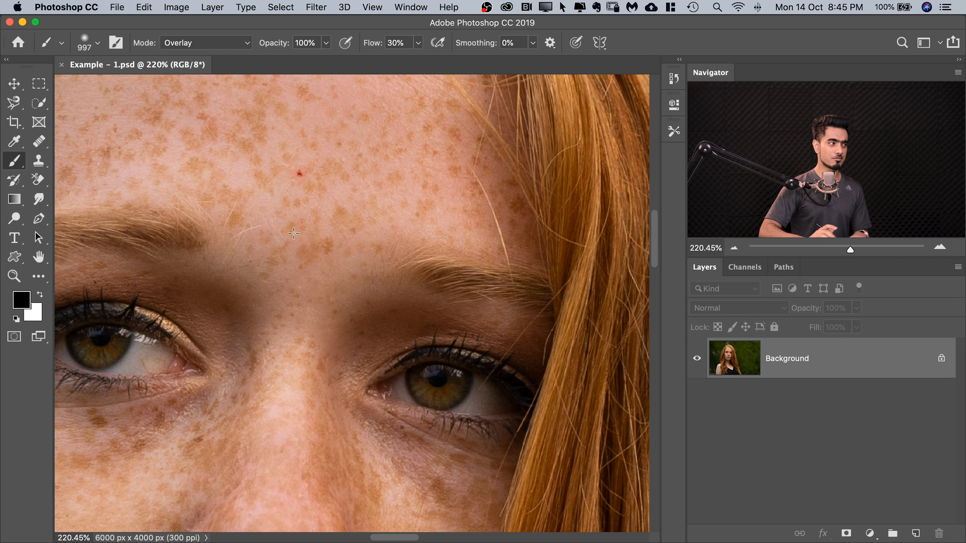
{"action": "left_click_drag", "start_coordinate": [289, 150], "coordinate": [315, 146]}
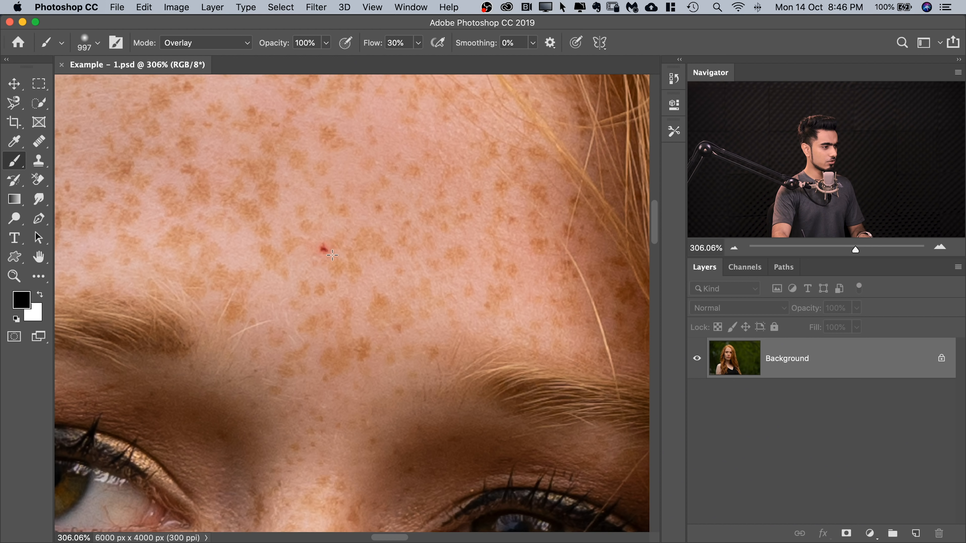
{"action": "left_click_drag", "start_coordinate": [321, 239], "coordinate": [351, 237]}
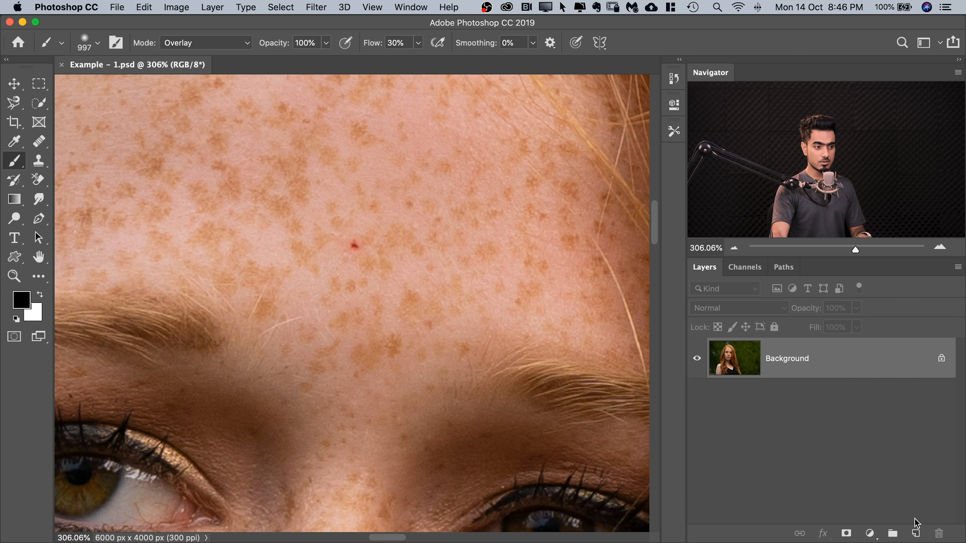
{"action": "left_click", "coordinate": [916, 533]}
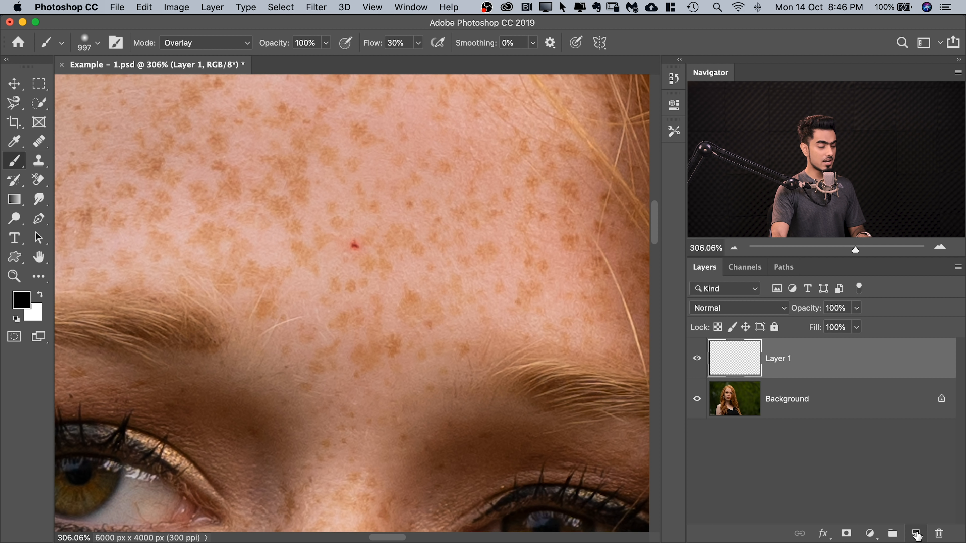
{"action": "left_click", "coordinate": [40, 147]}
{"action": "left_click", "coordinate": [50, 143]}
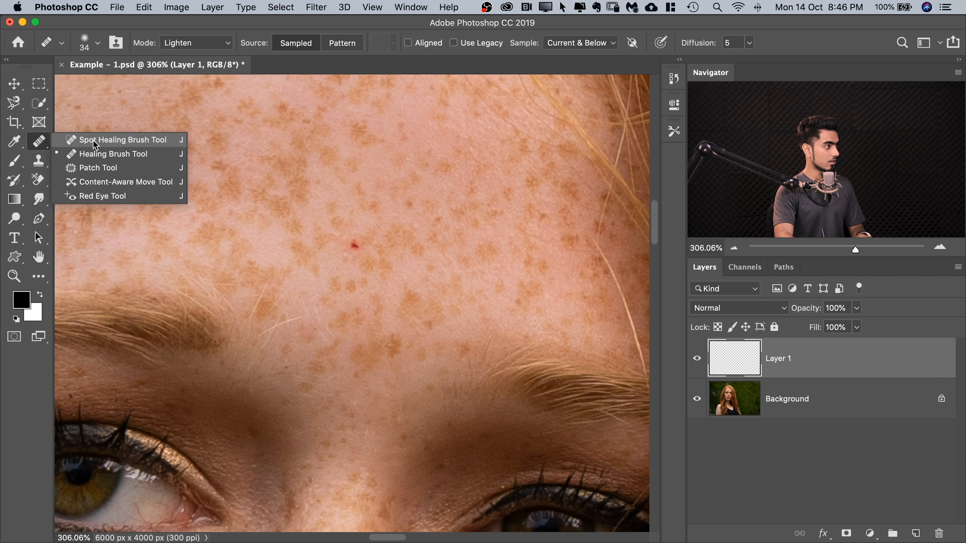
{"action": "left_click", "coordinate": [108, 155]}
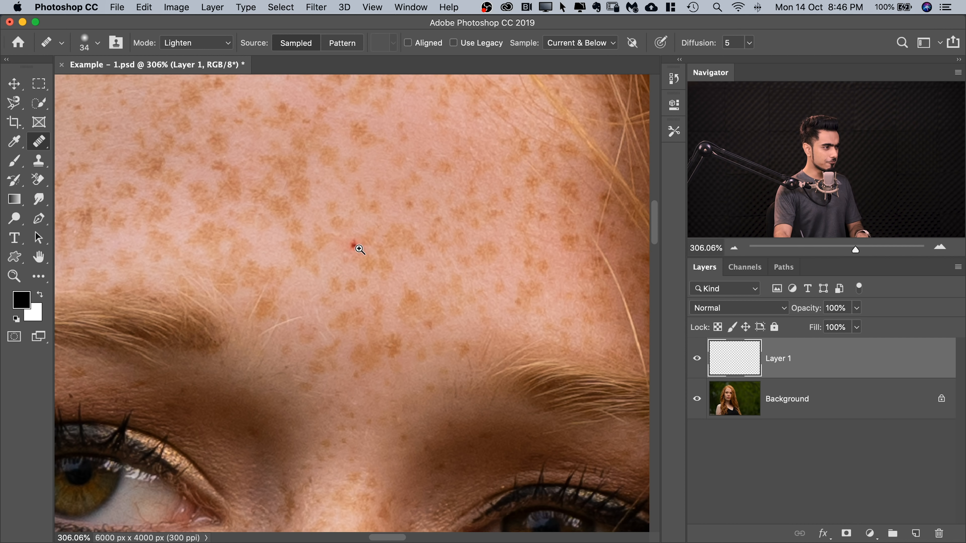
- Set the Healing Brush's mode to Lighten and its sampling to Current & Below
{"action": "scroll", "coordinate": [386, 235], "scroll_direction": "up", "scroll_amount": 2}
{"action": "scroll", "coordinate": [386, 235], "scroll_direction": "up", "scroll_amount": 2}
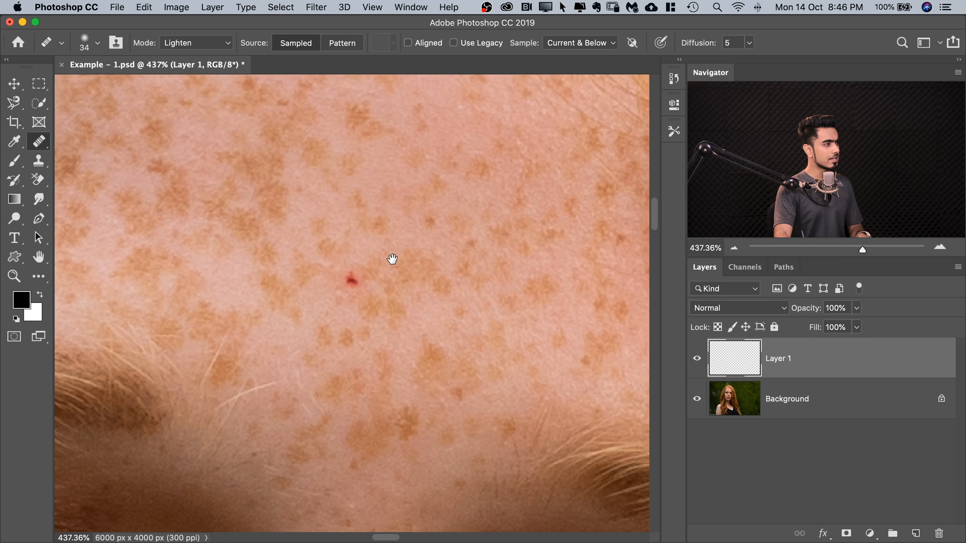
{"action": "left_click", "coordinate": [199, 43]}
{"action": "scroll", "coordinate": [190, 57], "scroll_direction": "up", "scroll_amount": 1}
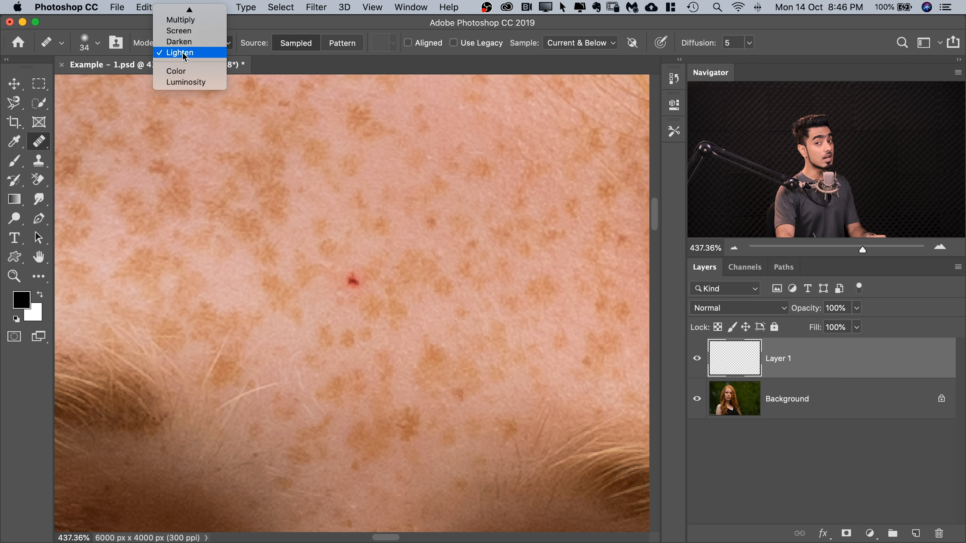
{"action": "left_click", "coordinate": [187, 53]}
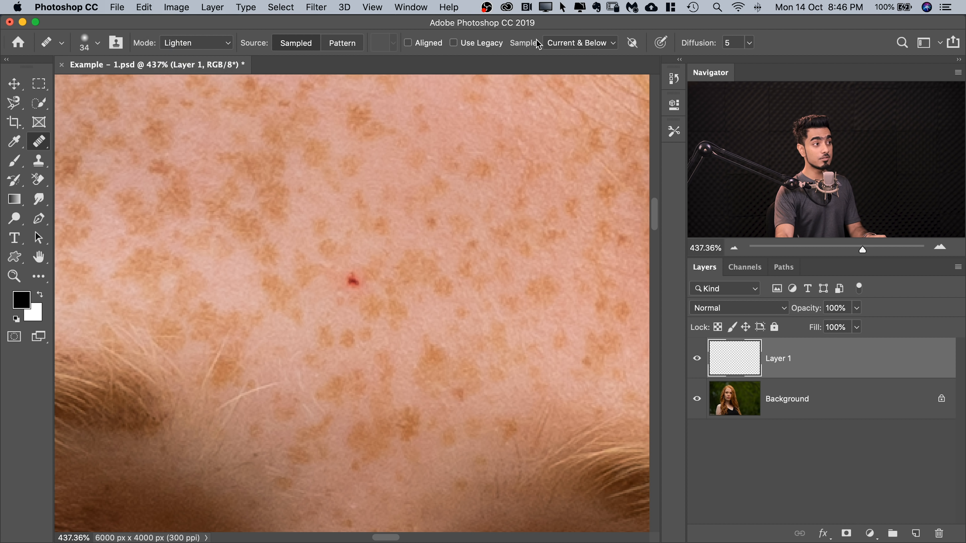
{"action": "left_click", "coordinate": [580, 49]}
{"action": "left_click", "coordinate": [577, 43]}
{"action": "left_click", "coordinate": [551, 46]}
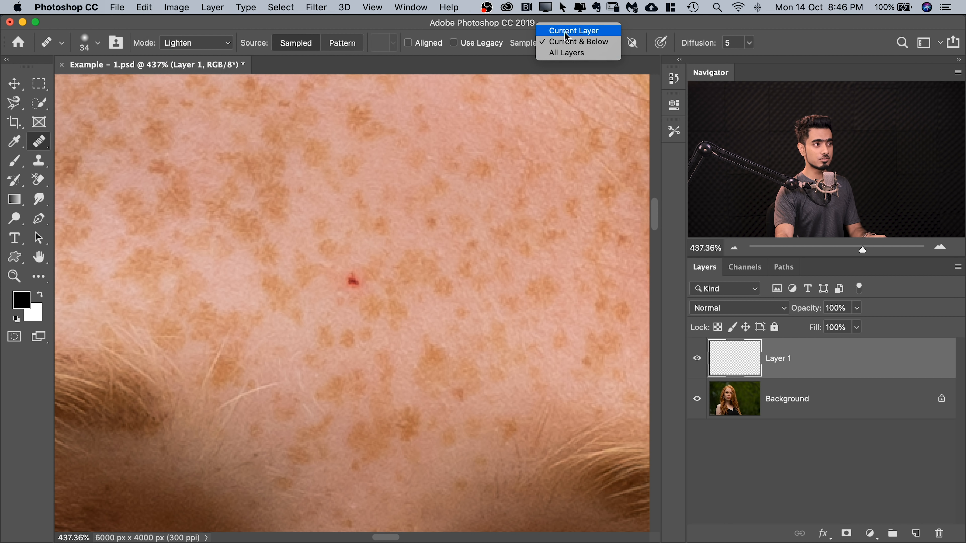
{"action": "left_click", "coordinate": [570, 33]}
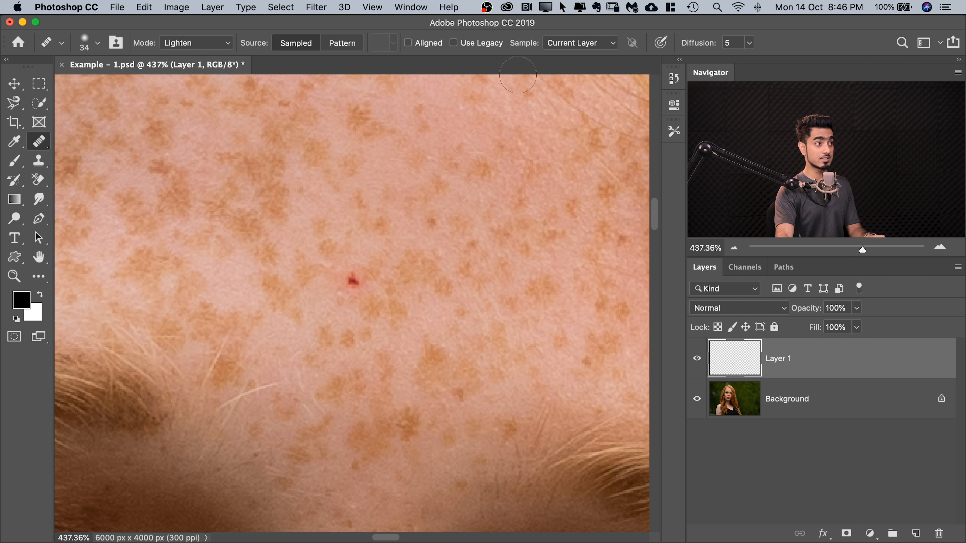
{"action": "left_click", "coordinate": [561, 43]}
{"action": "left_click", "coordinate": [571, 54]}
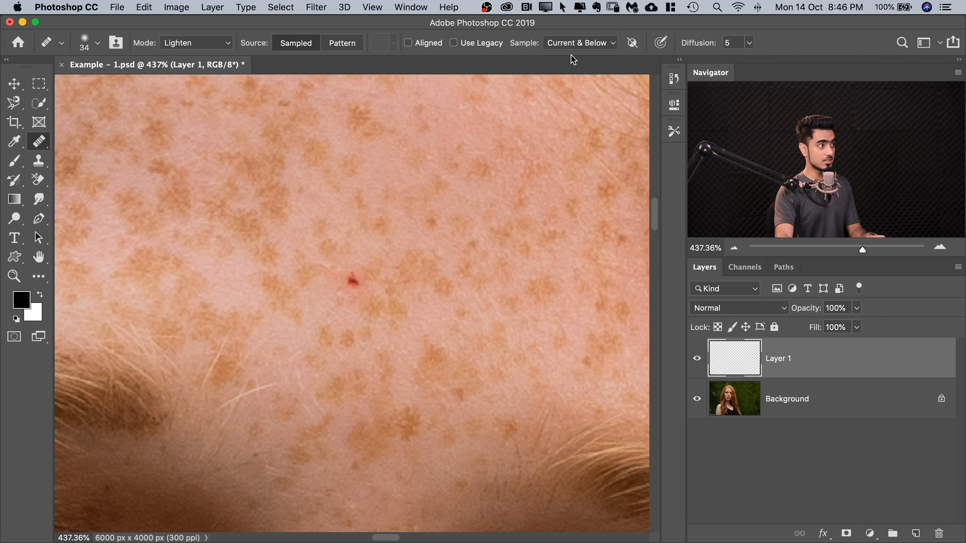
- Set the Healing Brush size to 14 px and heal the red blemish on the woman's forehead using clean skin nearby
{"action": "left_click_drag", "start_coordinate": [366, 259], "coordinate": [400, 250]}
{"action": "left_click_drag", "start_coordinate": [401, 249], "coordinate": [399, 251]}
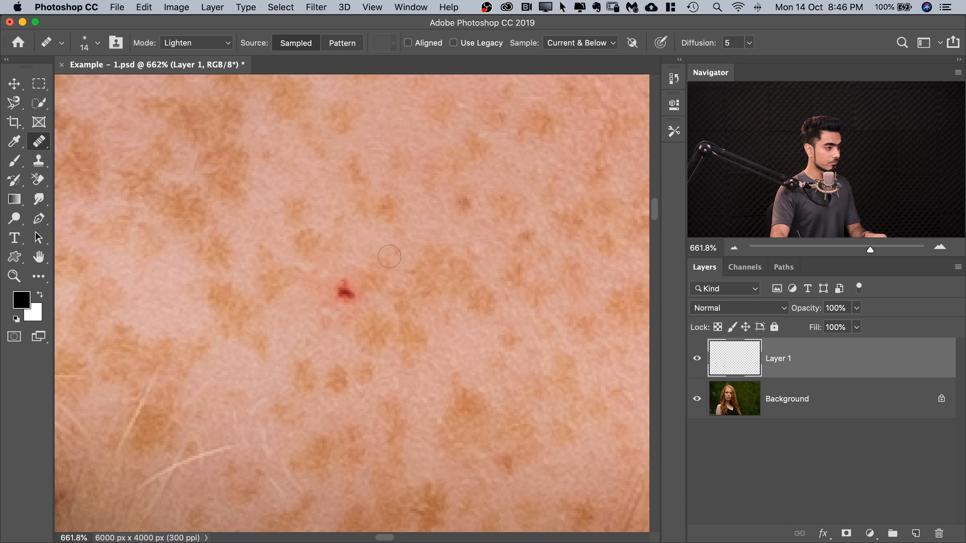
{"action": "left_click_drag", "start_coordinate": [347, 298], "coordinate": [346, 282]}
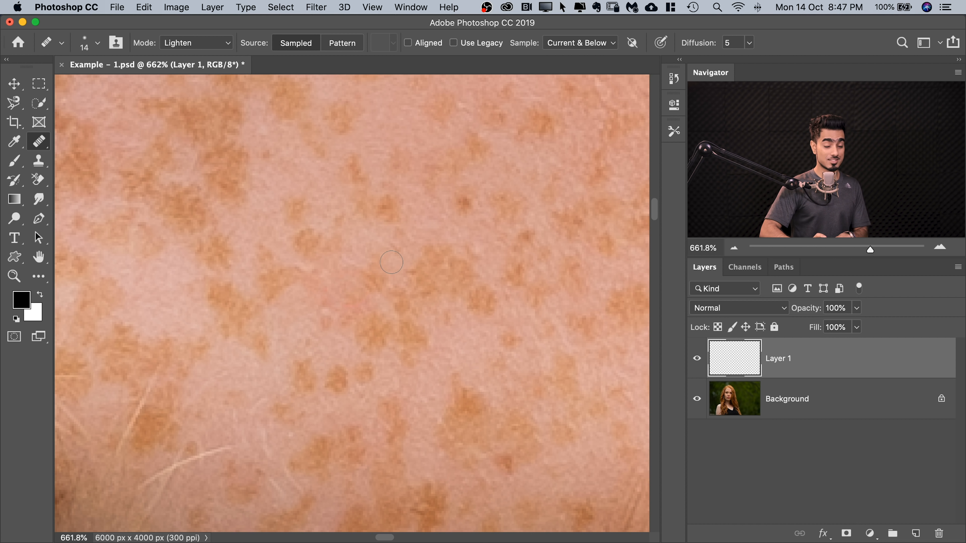
{"action": "scroll", "coordinate": [316, 317], "scroll_direction": "down", "scroll_amount": 6}
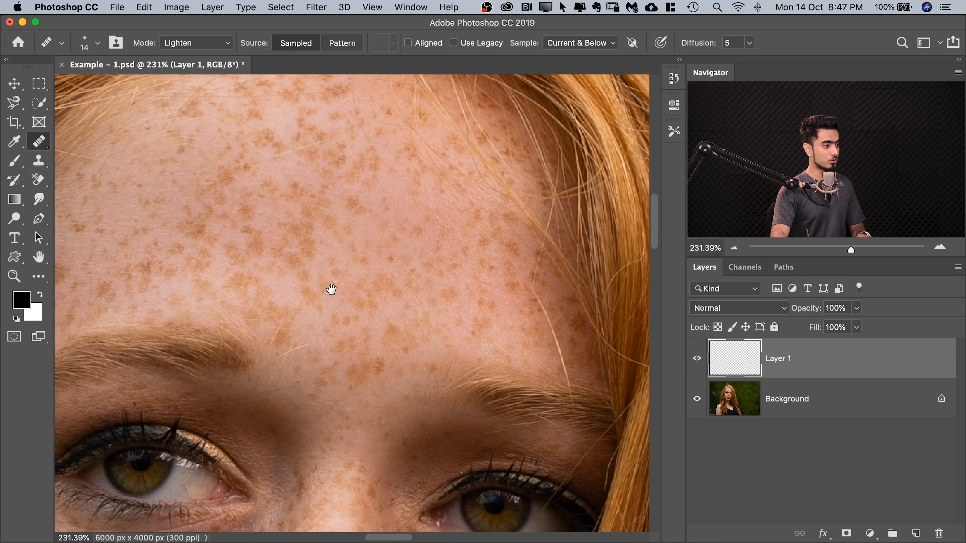
{"action": "left_click_drag", "start_coordinate": [332, 287], "coordinate": [488, 262]}
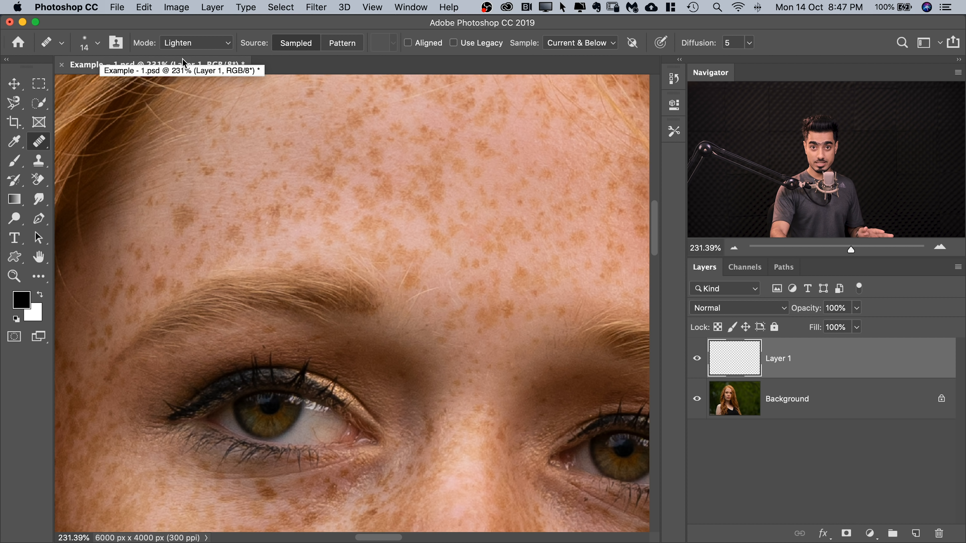
- Save the current Healing Brush settings as a tool preset named Remove Darker Blemishes
{"action": "left_click", "coordinate": [673, 132]}
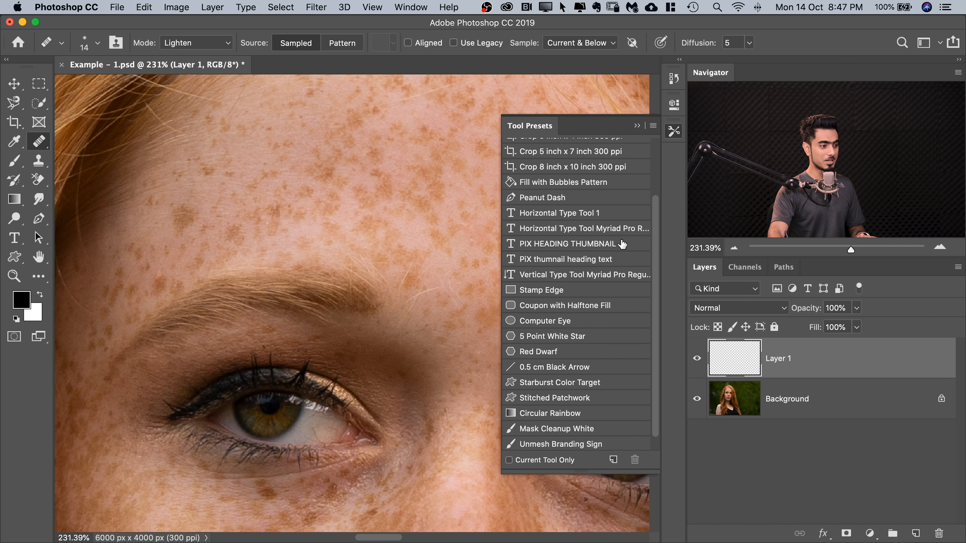
{"action": "left_click", "coordinate": [613, 460]}
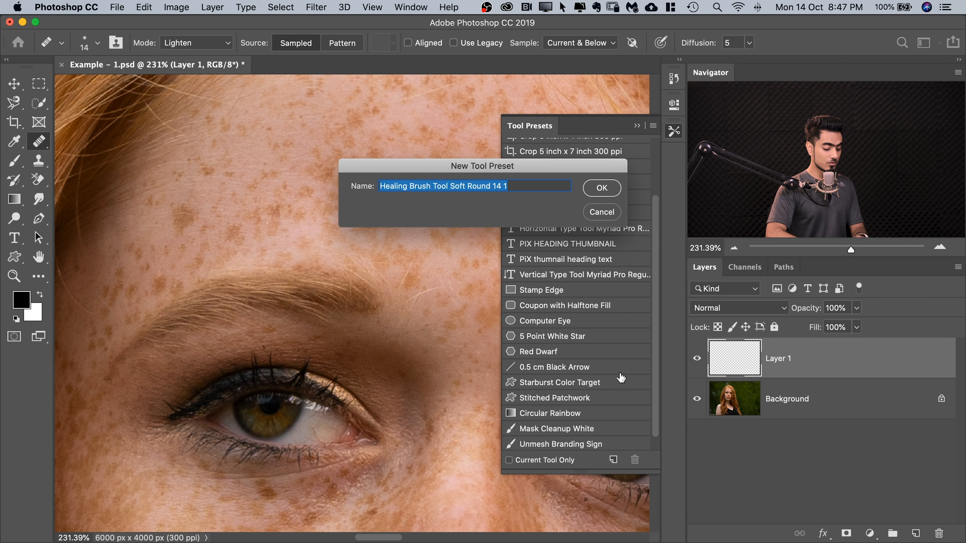
{"action": "type", "text": "Remove Darker Blemishes"}
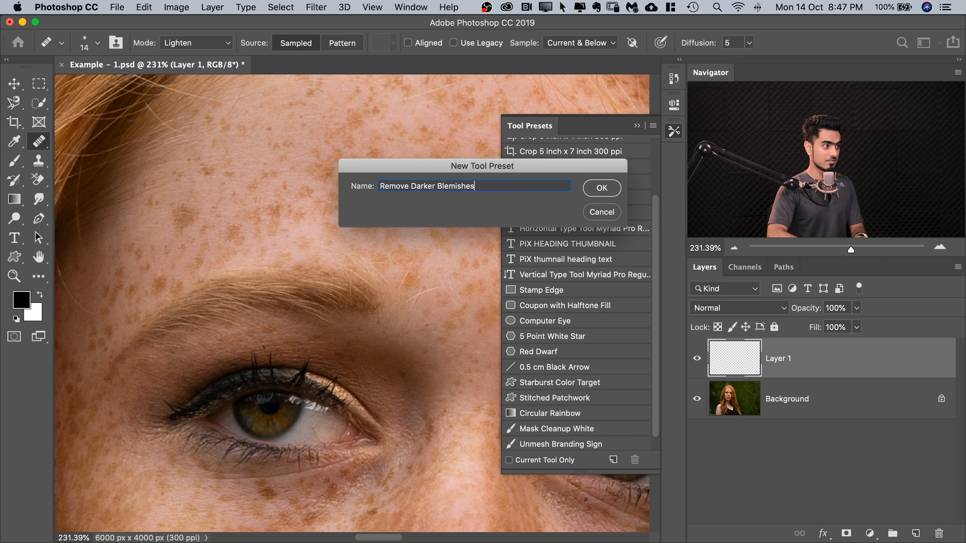
{"action": "key", "text": "Return"}
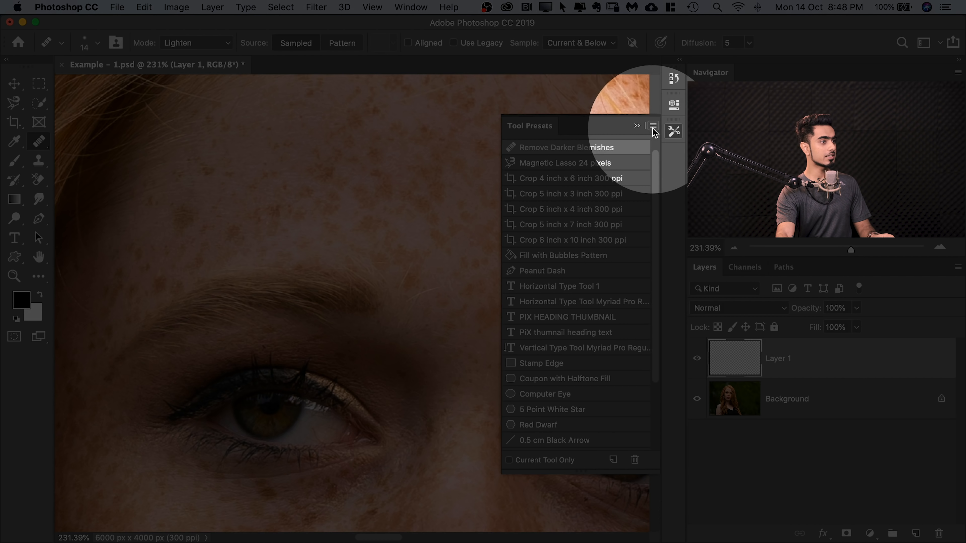
- Review the tool preset options, and filter the preset list to the current tool for the Brush and the Gradient before showing all presets again
{"action": "left_click", "coordinate": [653, 126]}
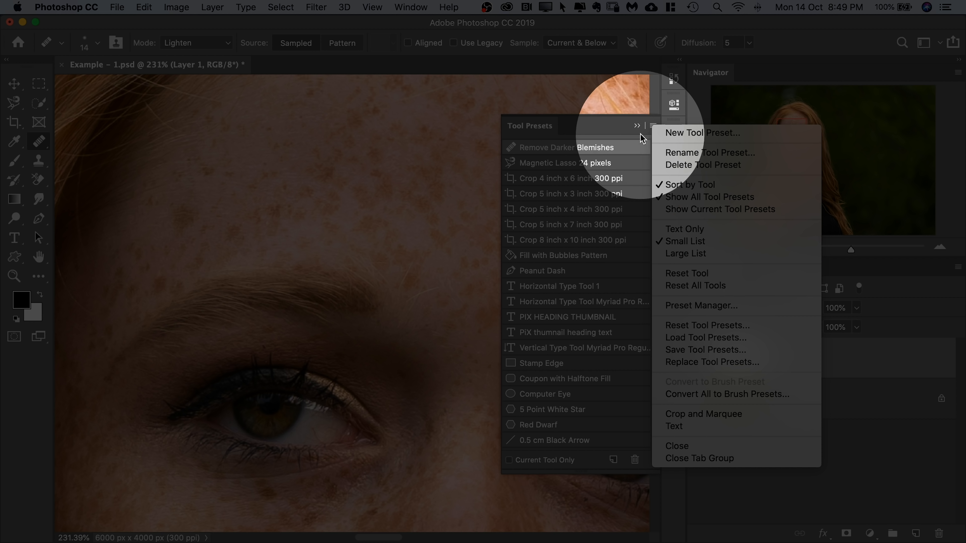
{"action": "left_click", "coordinate": [654, 127]}
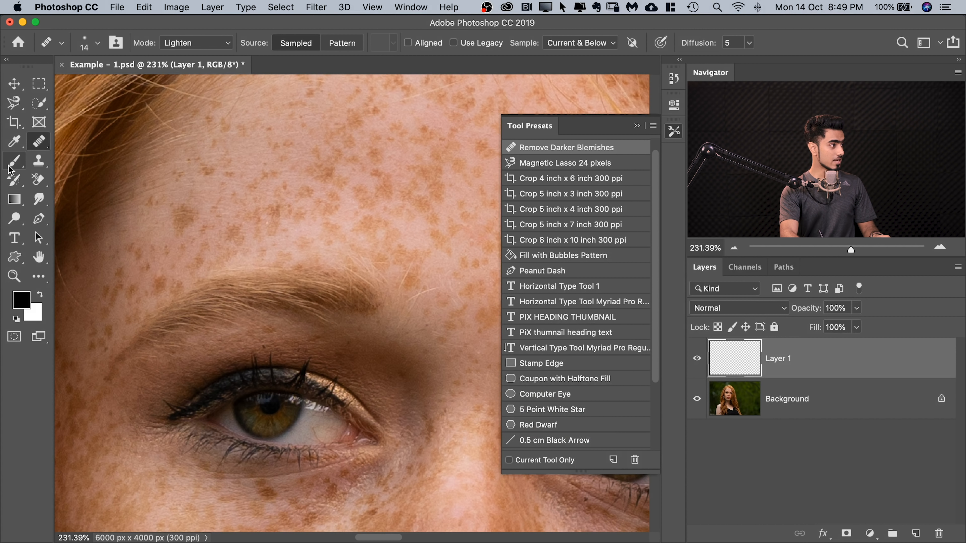
{"action": "left_click", "coordinate": [15, 163]}
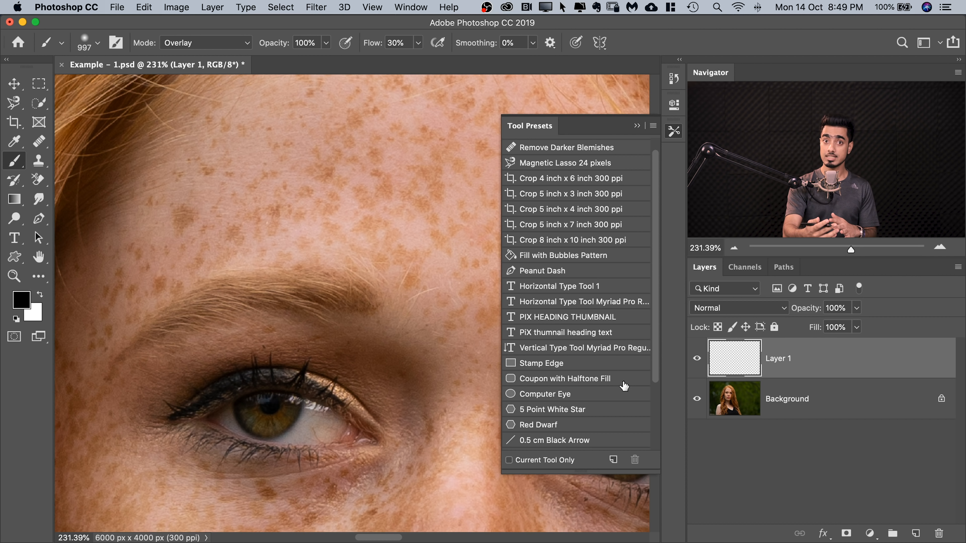
{"action": "left_click", "coordinate": [509, 460]}
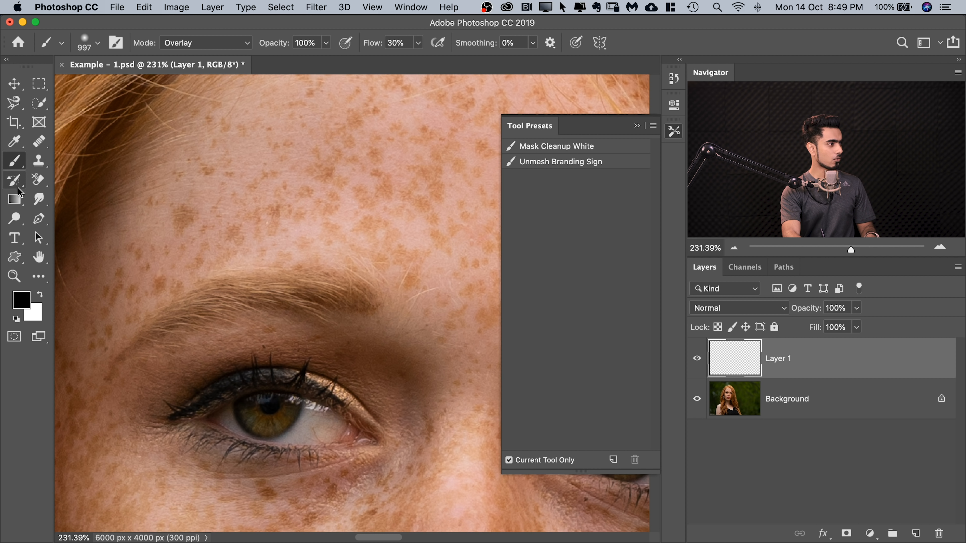
{"action": "left_click", "coordinate": [17, 205]}
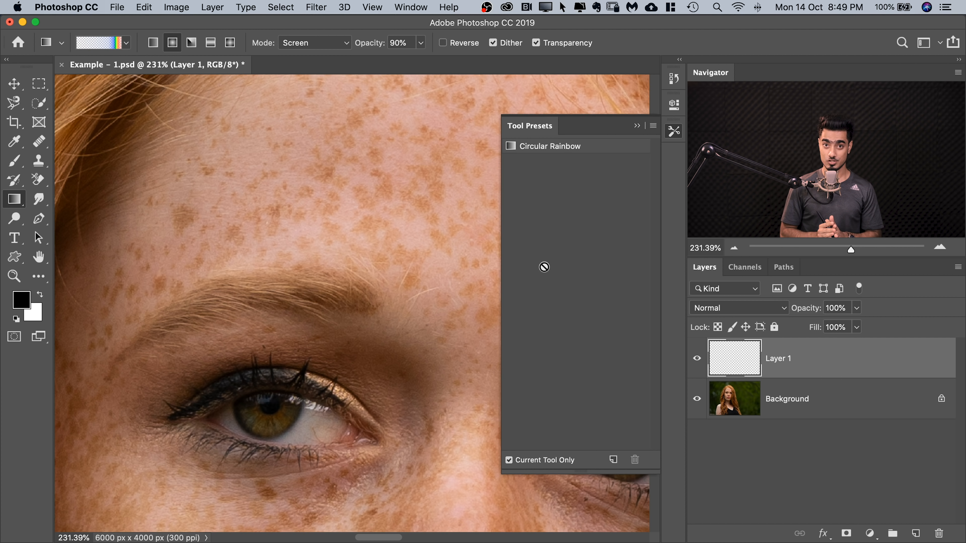
{"action": "left_click", "coordinate": [509, 460]}
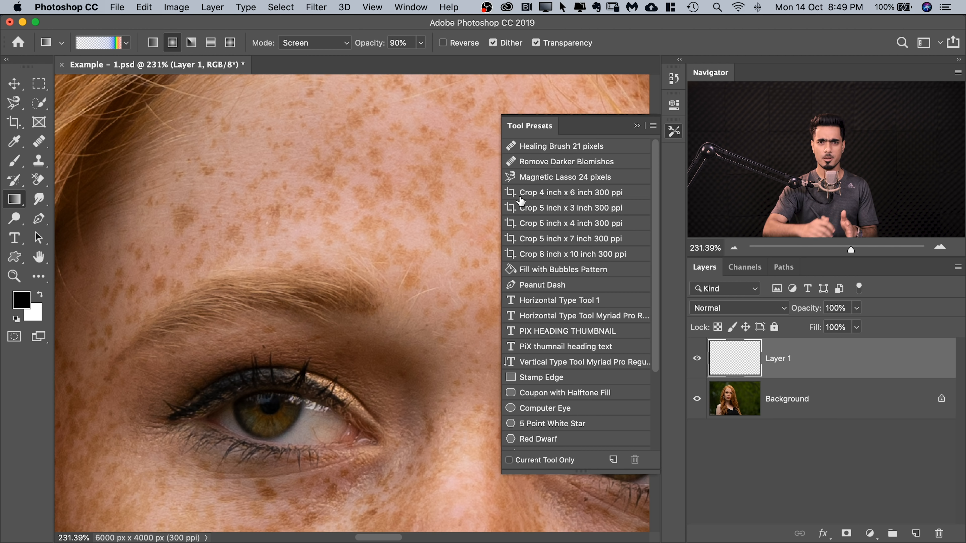